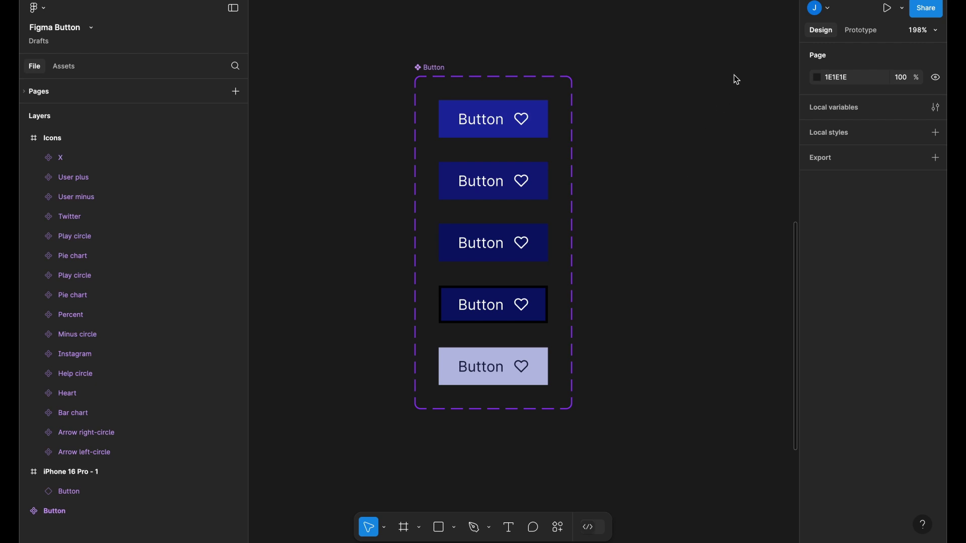
Swap the test Button instance's right icon from Help circle to Instagram
scroll(688, 108, "down", 5)
scroll(689, 108, "right", 10)
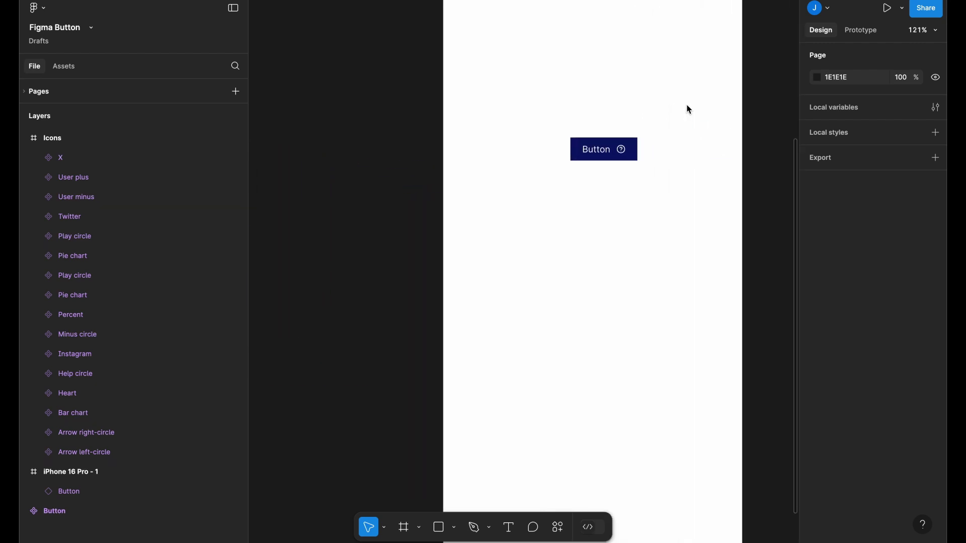
scroll(689, 108, "up", 2)
left_click(543, 122)
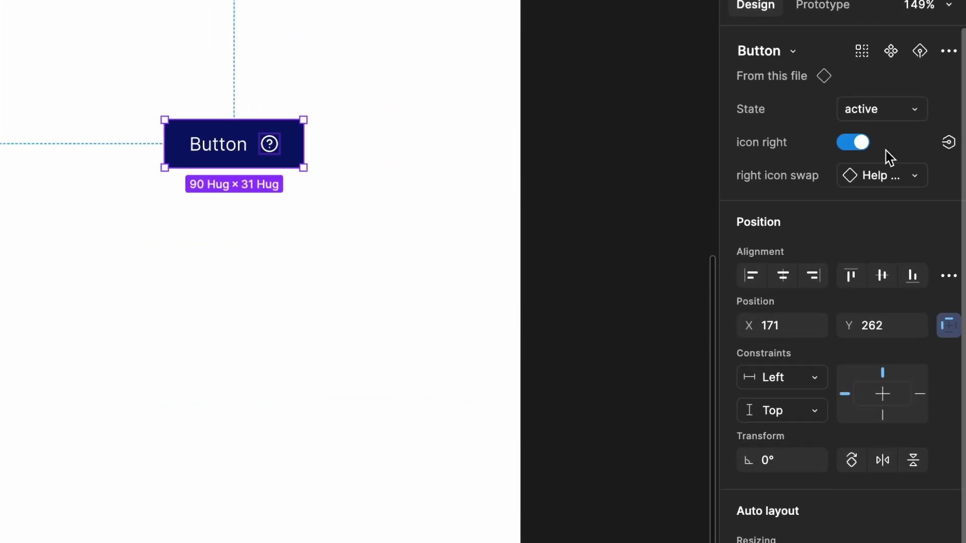
left_click(898, 176)
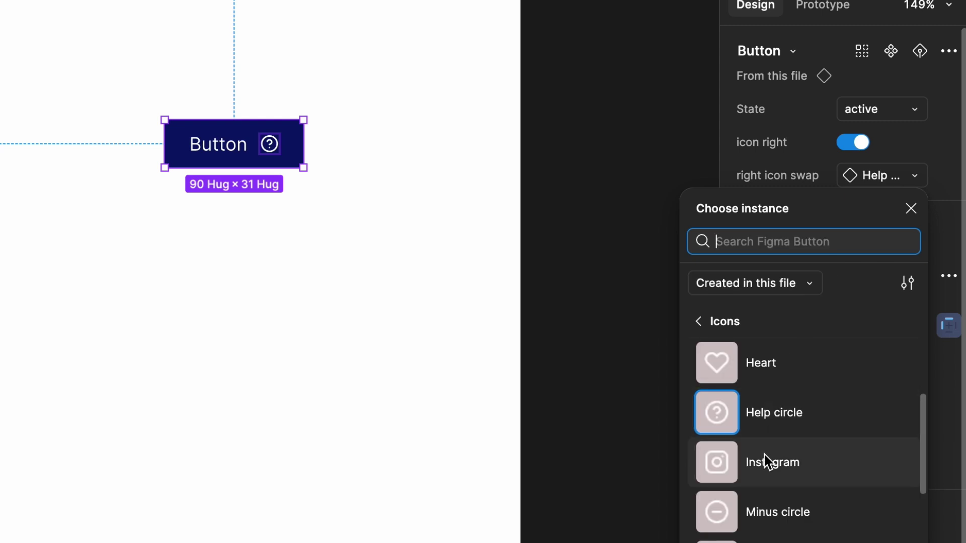
left_click(769, 457)
Hide the right icon, show it again, and deselect to check the result
left_click(858, 145)
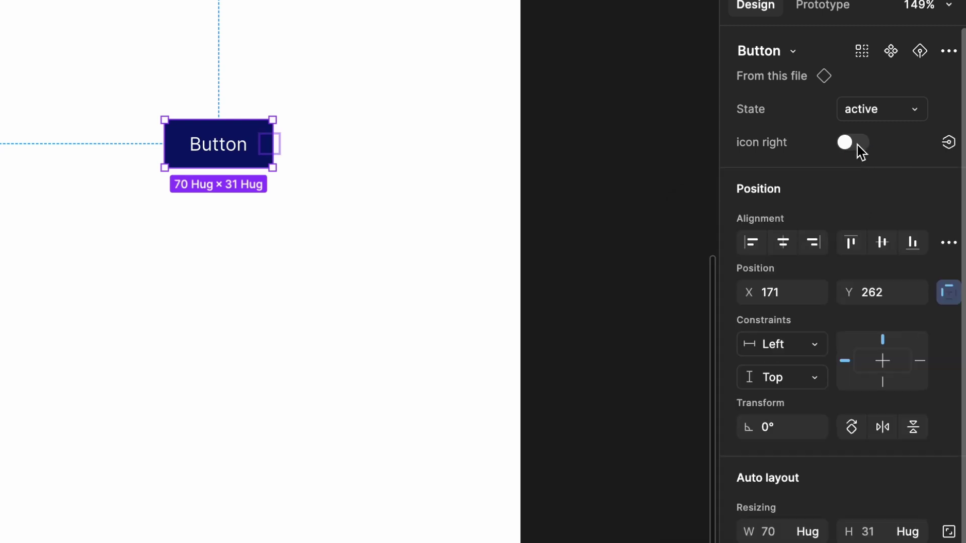
left_click(858, 147)
left_click(445, 218)
scroll(445, 216, "left", 3)
scroll(198, 127, "up", 5, "ctrl")
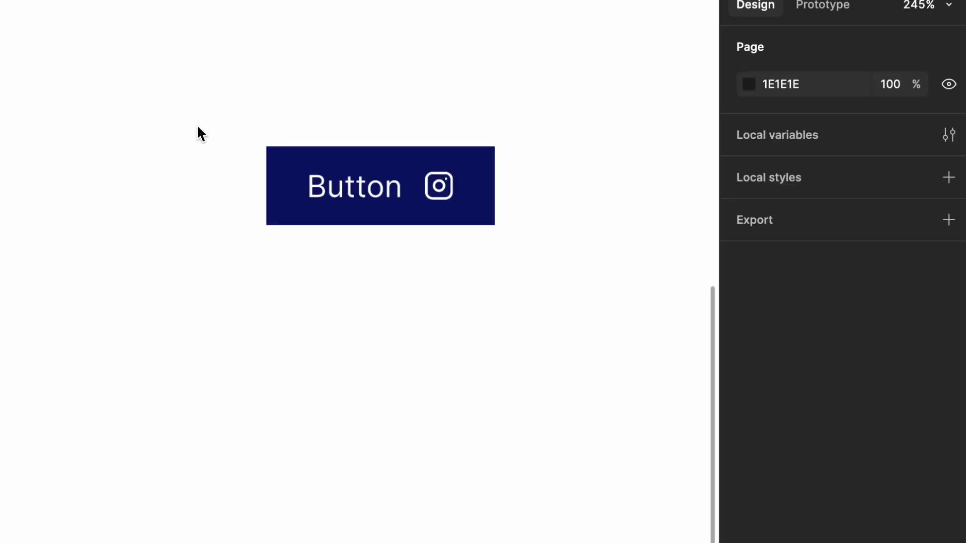
scroll(298, 188, "down", 5, "ctrl")
scroll(298, 189, "left", 8)
scroll(299, 189, "down", 3, "ctrl")
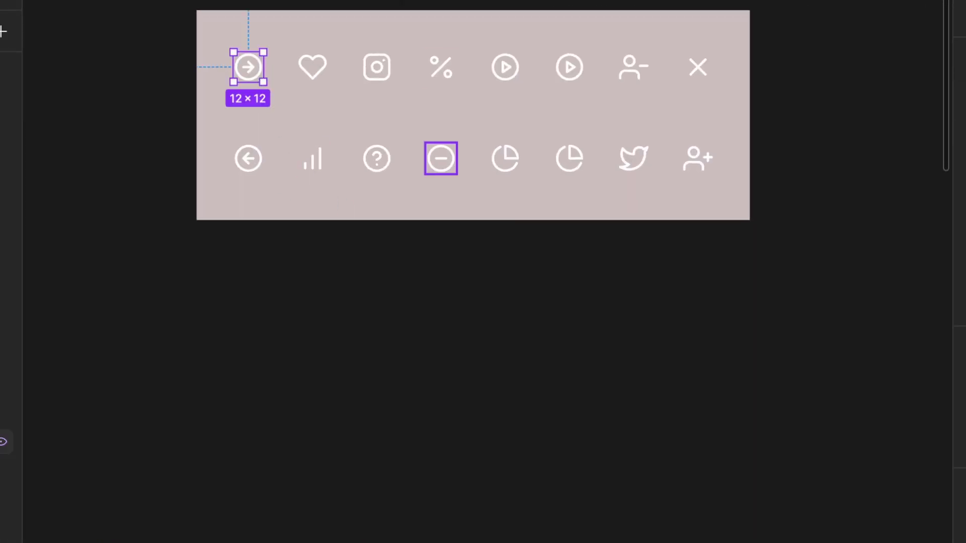
Alt-drag a copy of the icon grid frame below the original and detach its instances
left_click(248, 158)
key("shift+Return")
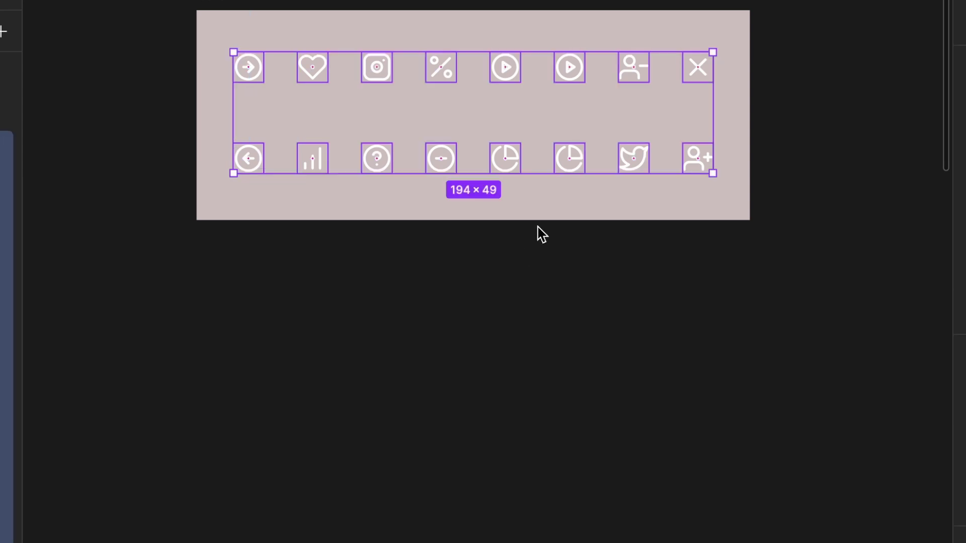
left_click_drag(396, 163, 388, 396, "alt")
right_click(388, 396)
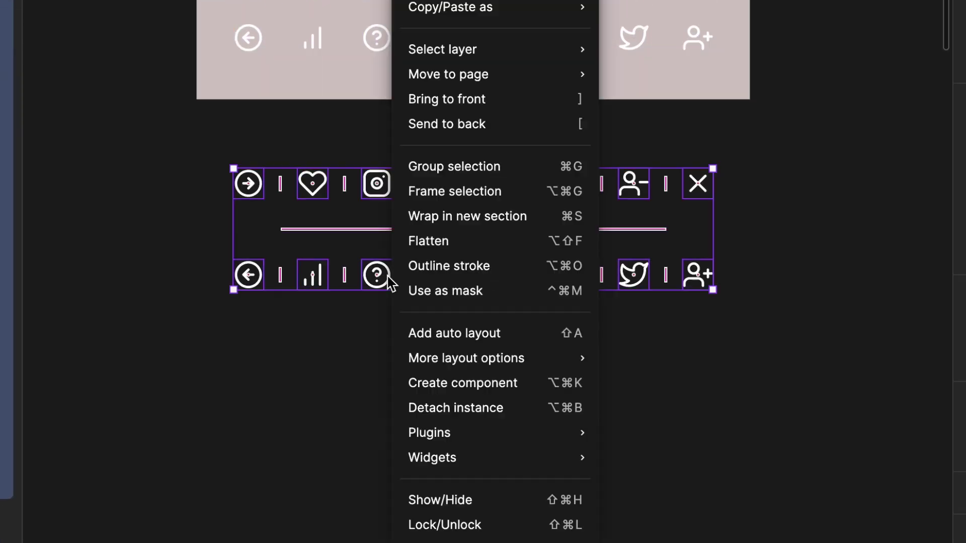
left_click(474, 412)
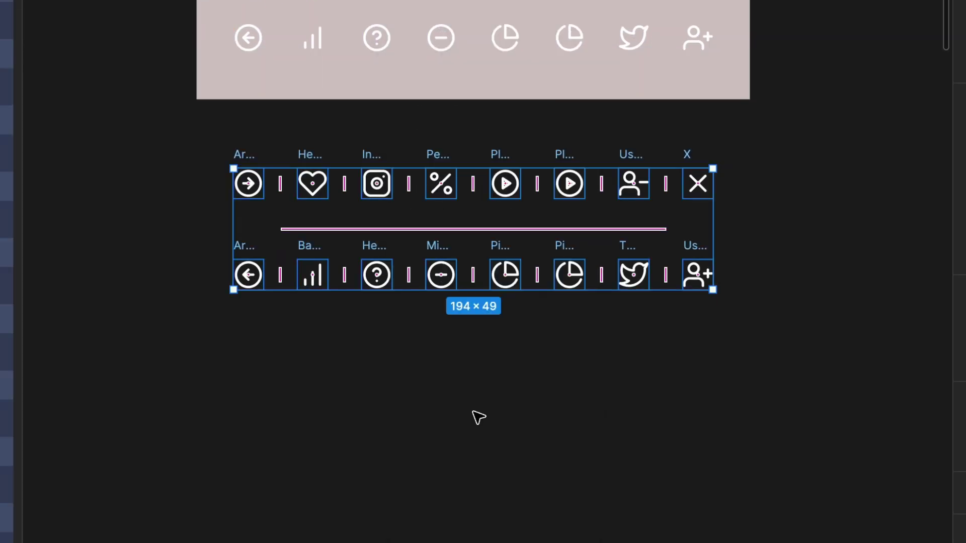
Combine the 16 detached icons into a component set and move it down
scroll(853, 231, "down", 3)
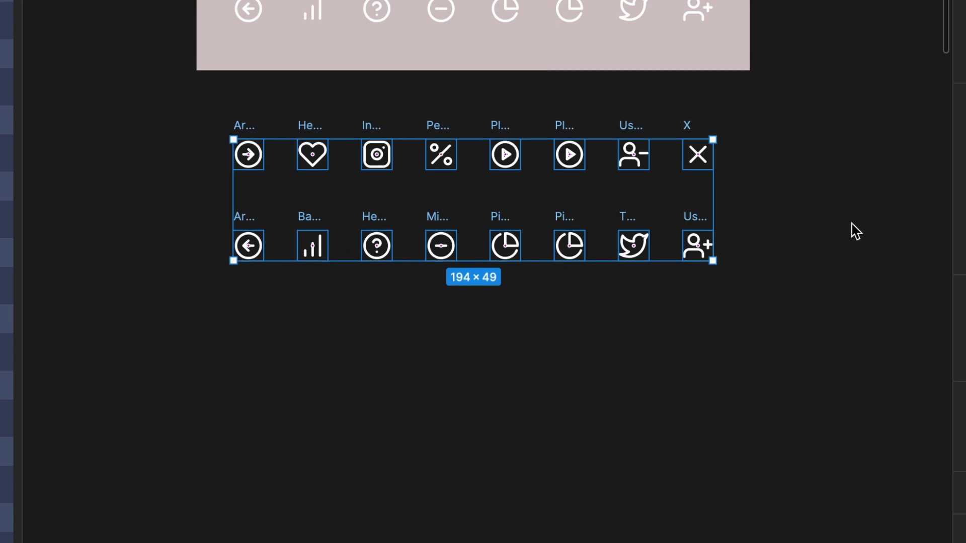
scroll(830, 93, "down", 1)
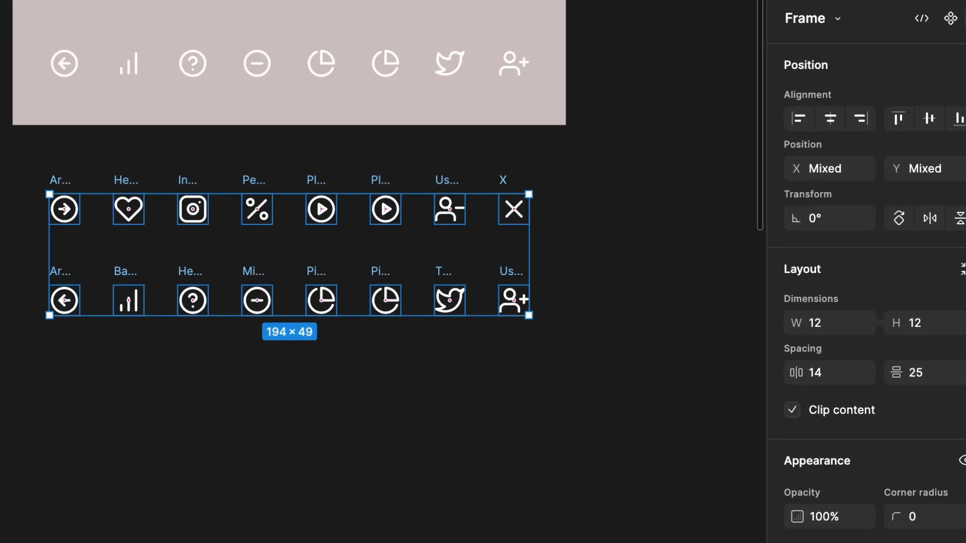
left_click(949, 44)
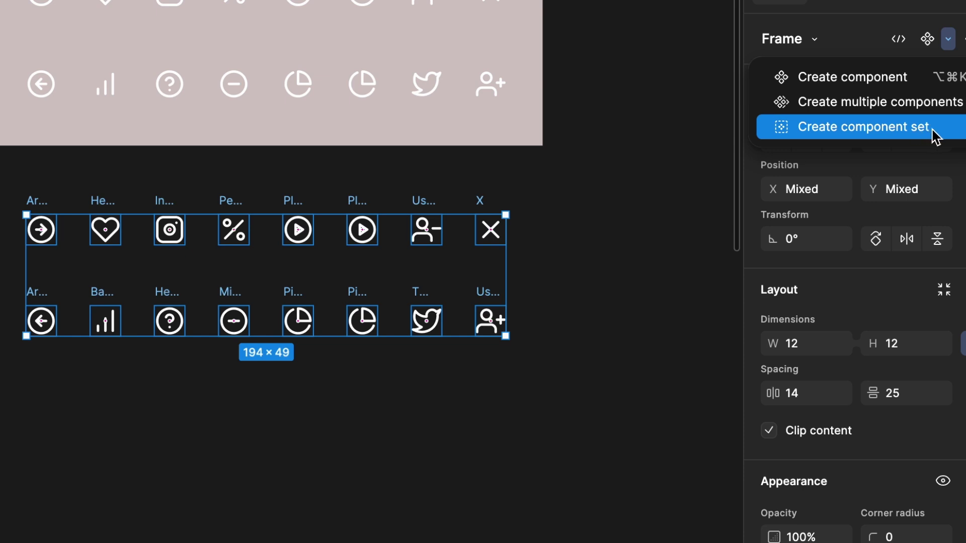
left_click(935, 135)
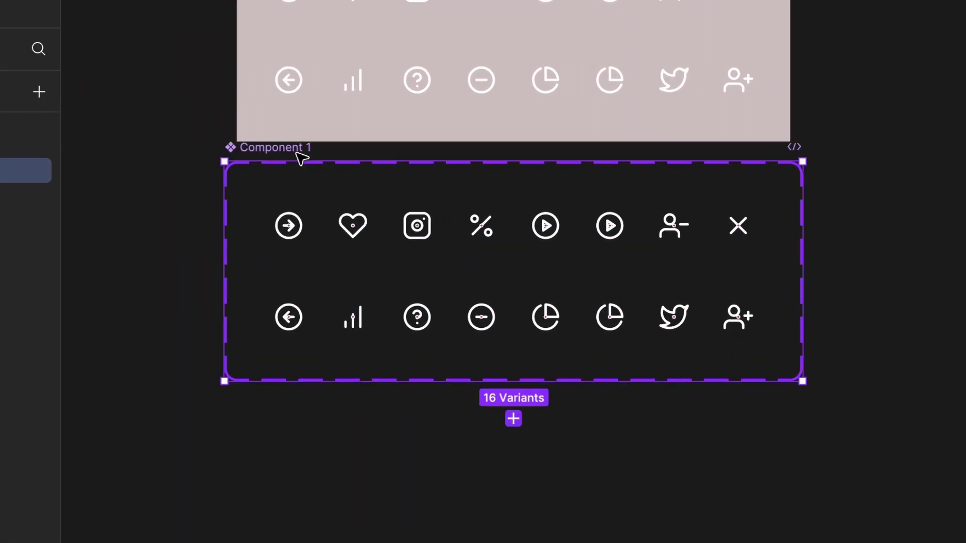
left_click_drag(300, 159, 296, 244)
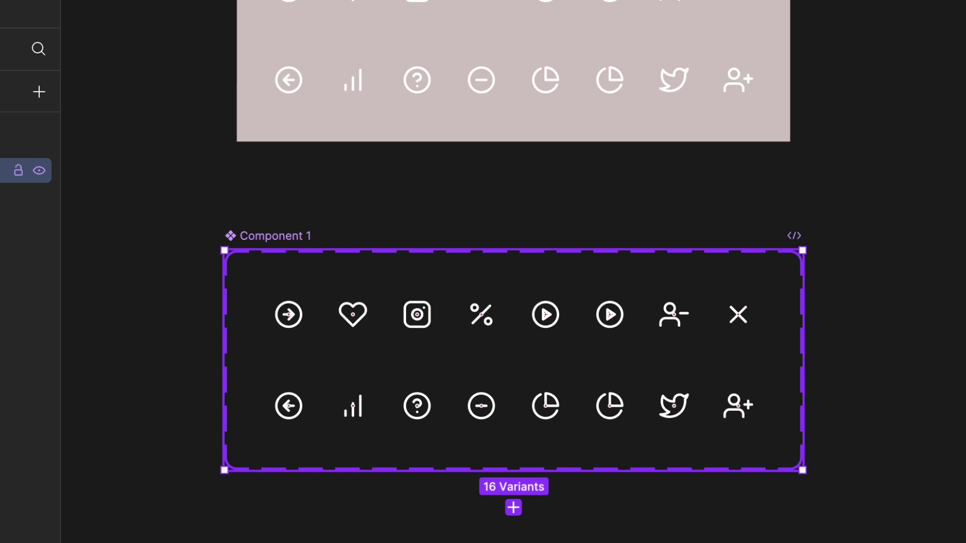
Rename the component set from Component 1 to 'Icon'
double_click(60, 170)
type("Ic")
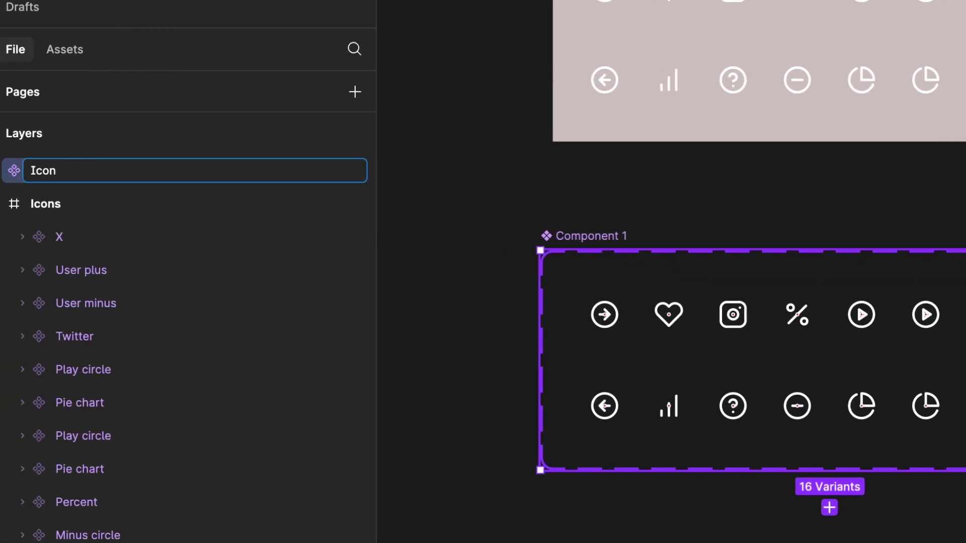
type("on")
key("Return")
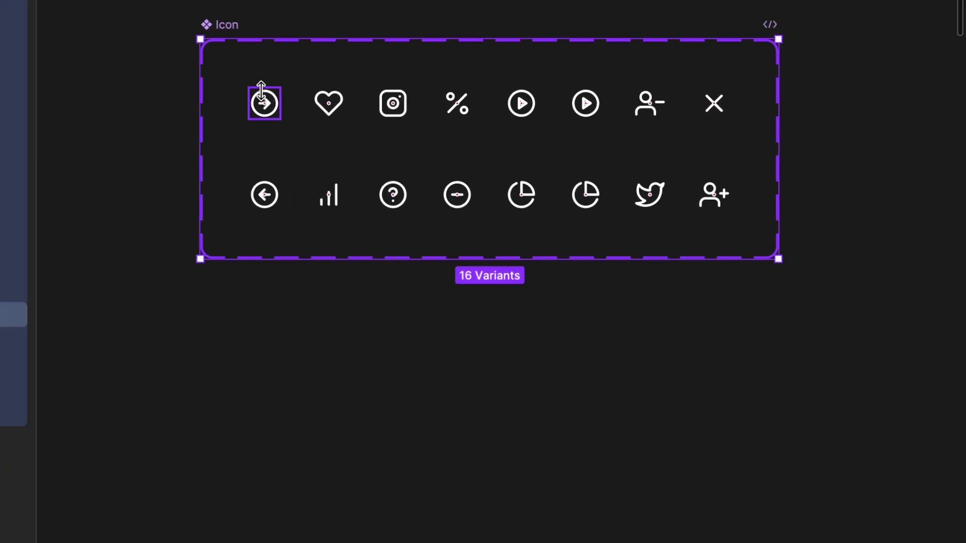
left_click(603, 313)
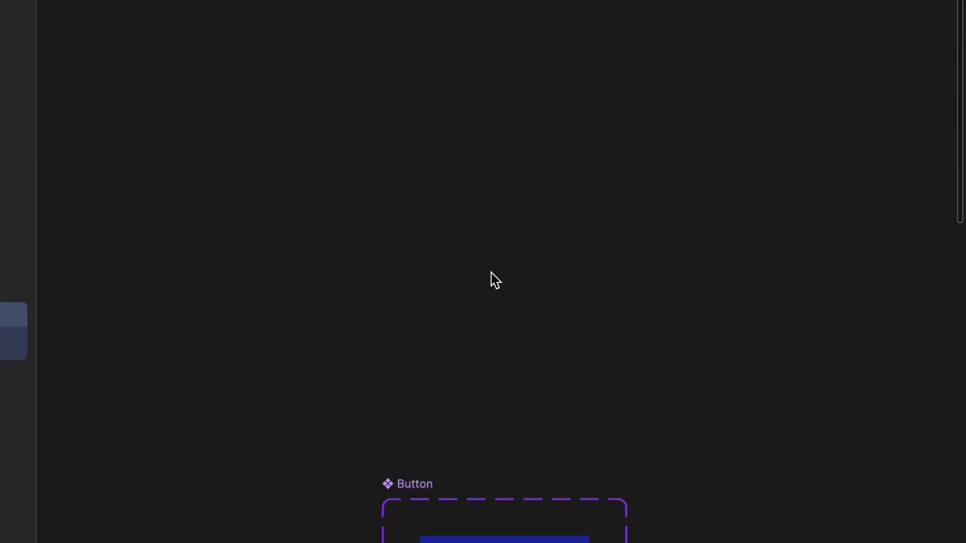
scroll(491, 271, "down", 5)
Paste the arrow-right Icon into the first Button variant and move it before the label
scroll(498, 384, "up", 3)
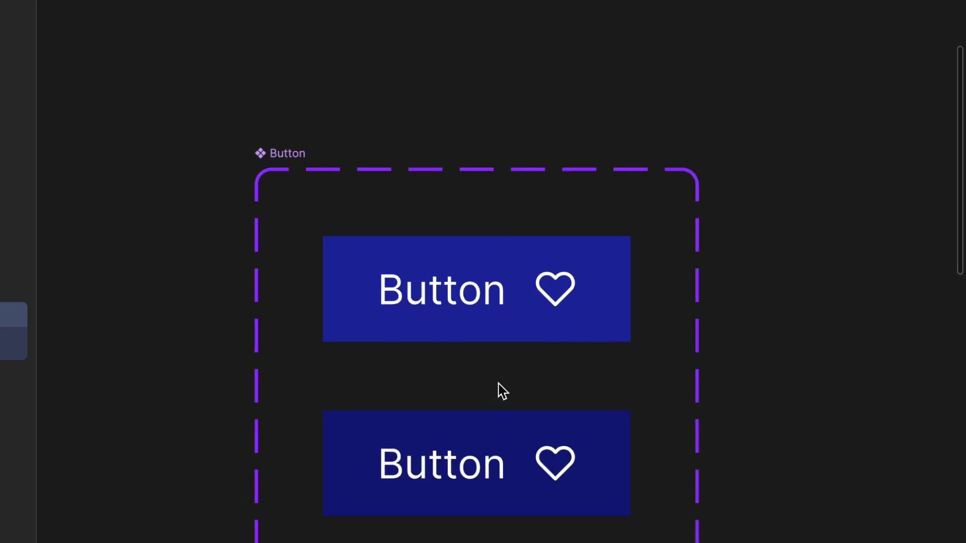
left_click(478, 293, "super")
key("ctrl+v")
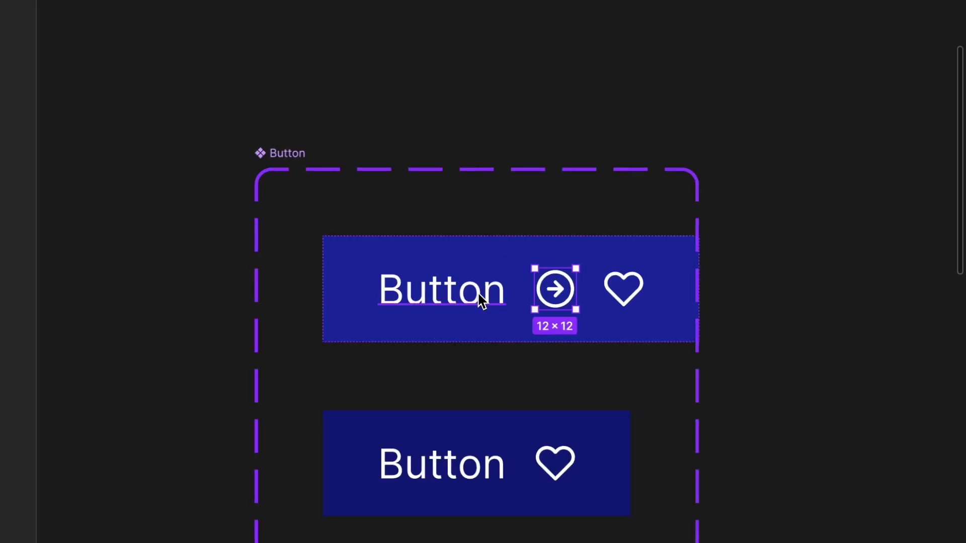
key("bracketleft")
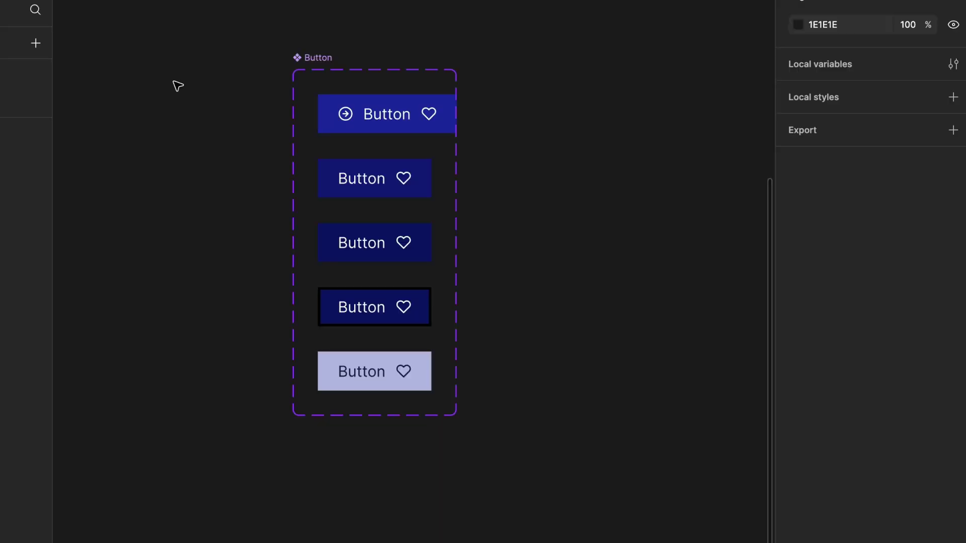
scroll(174, 82, "up", 3)
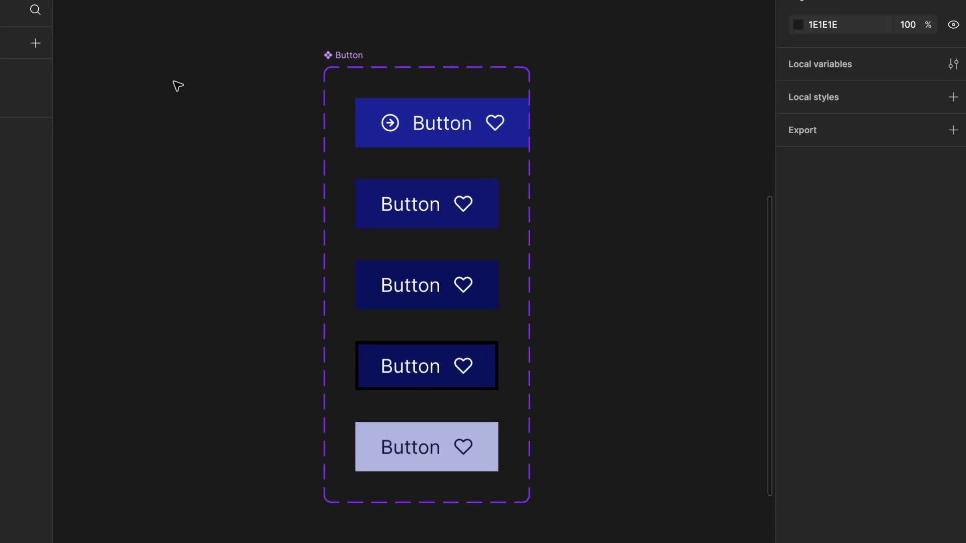
scroll(174, 82, "right", 2)
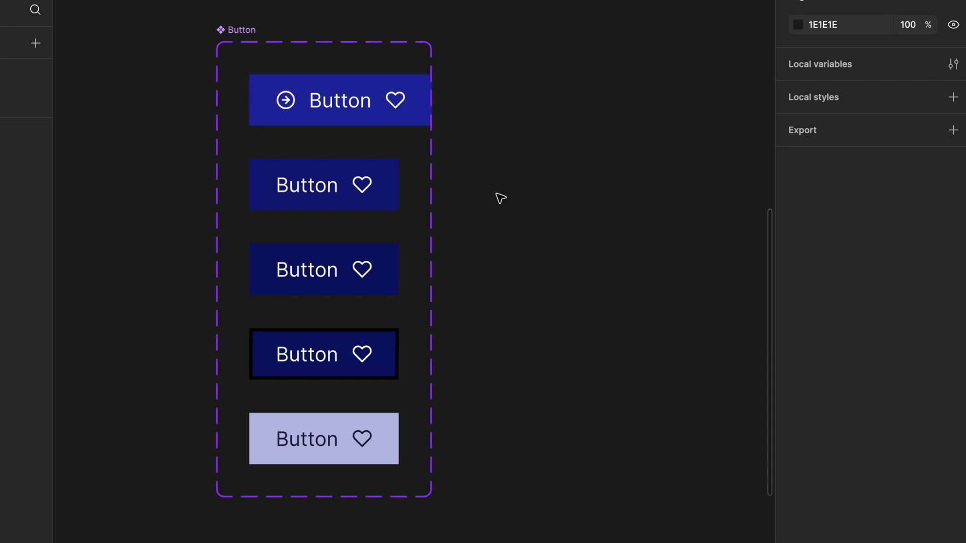
left_click(352, 106)
Bind the left arrow icon's visibility to a new boolean property named 'icon left'
left_click(284, 100)
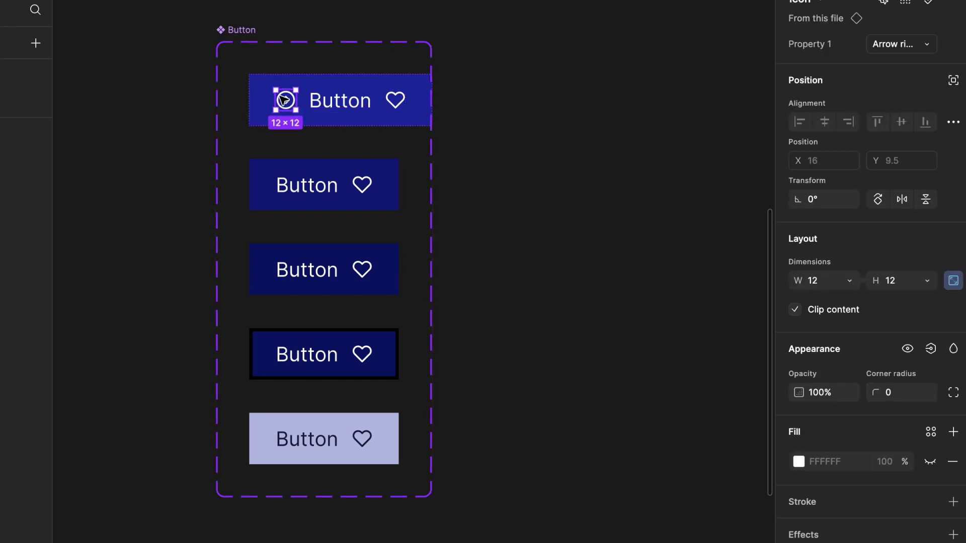
scroll(873, 246, "down", 3)
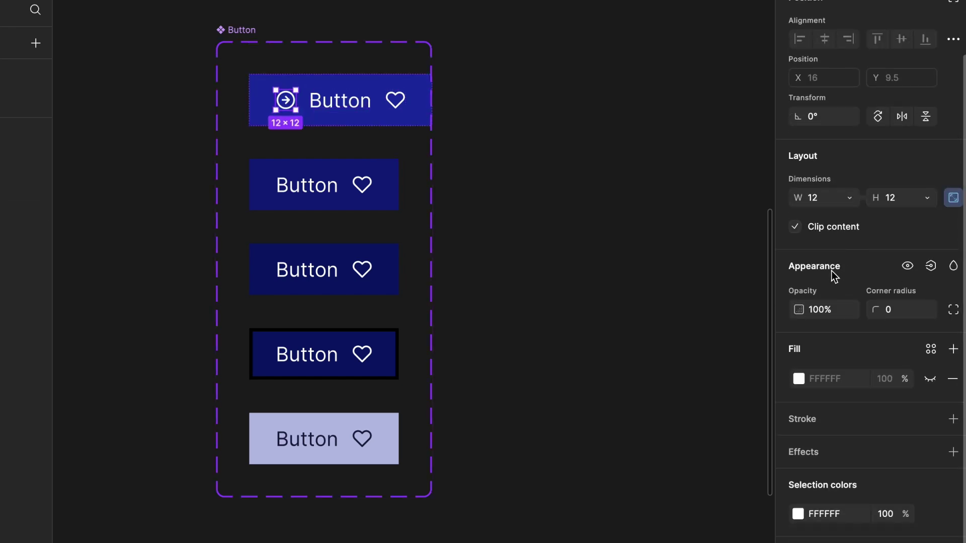
left_click(930, 266)
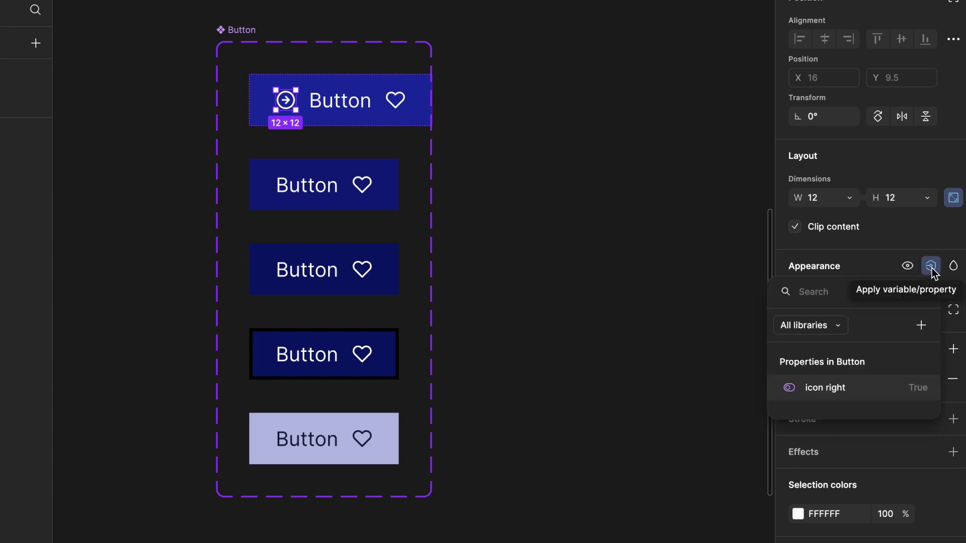
left_click(922, 326)
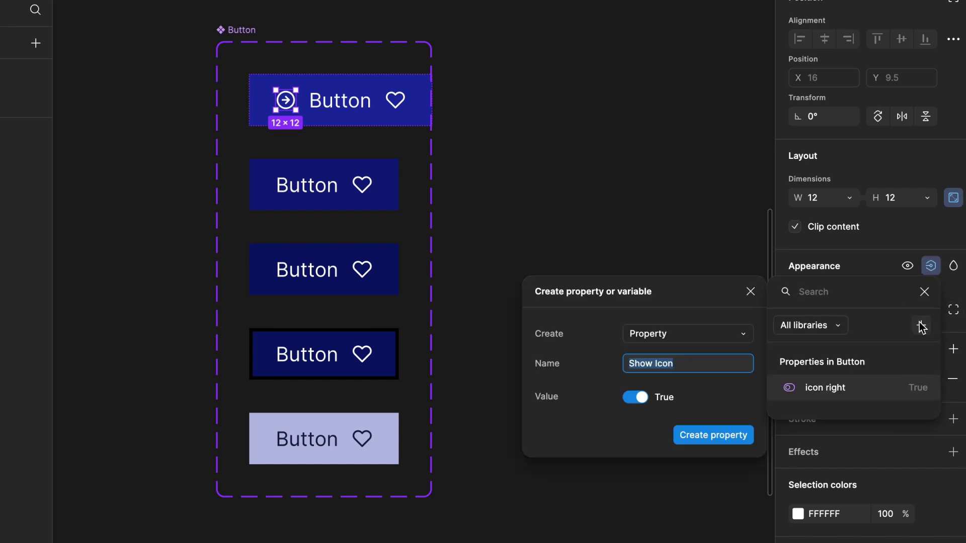
type("icon left")
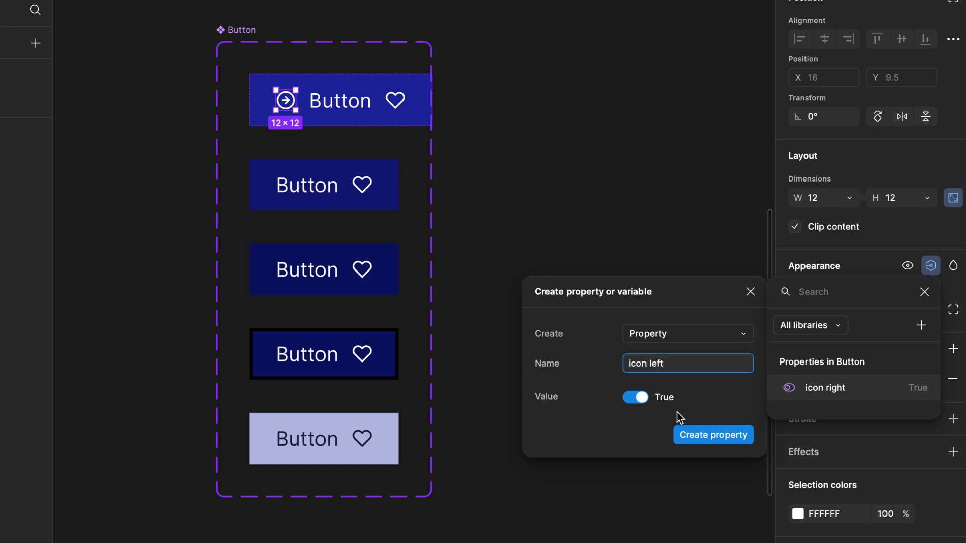
left_click(655, 422)
left_click(698, 436)
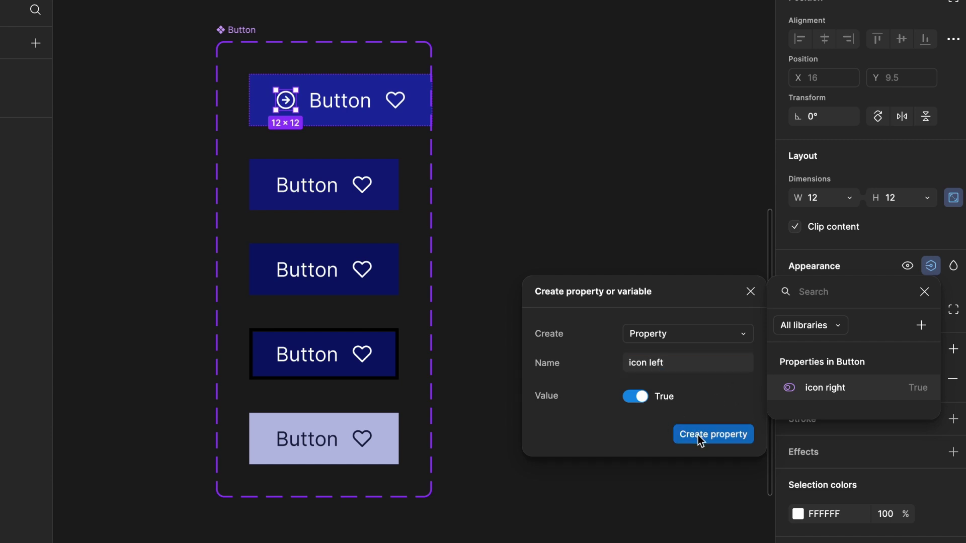
left_click(698, 437)
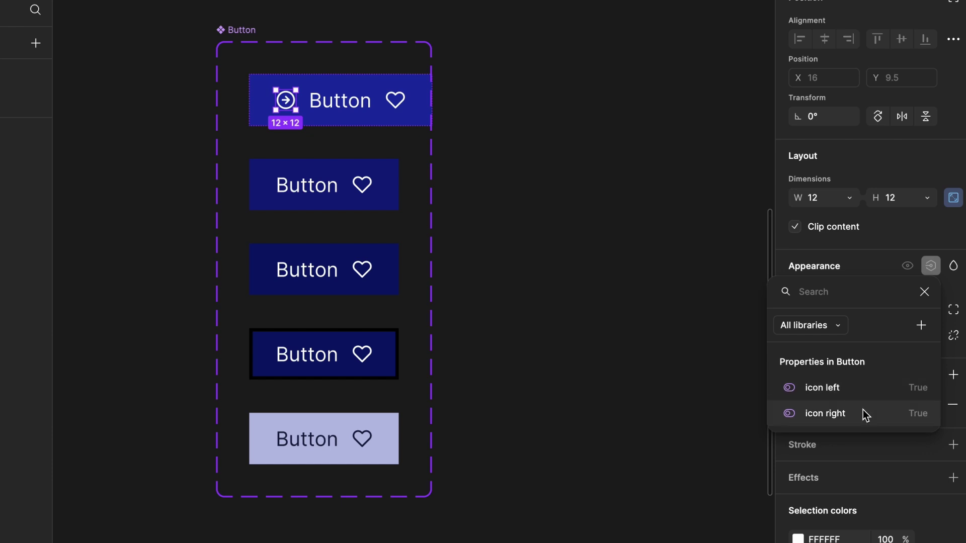
left_click(911, 382)
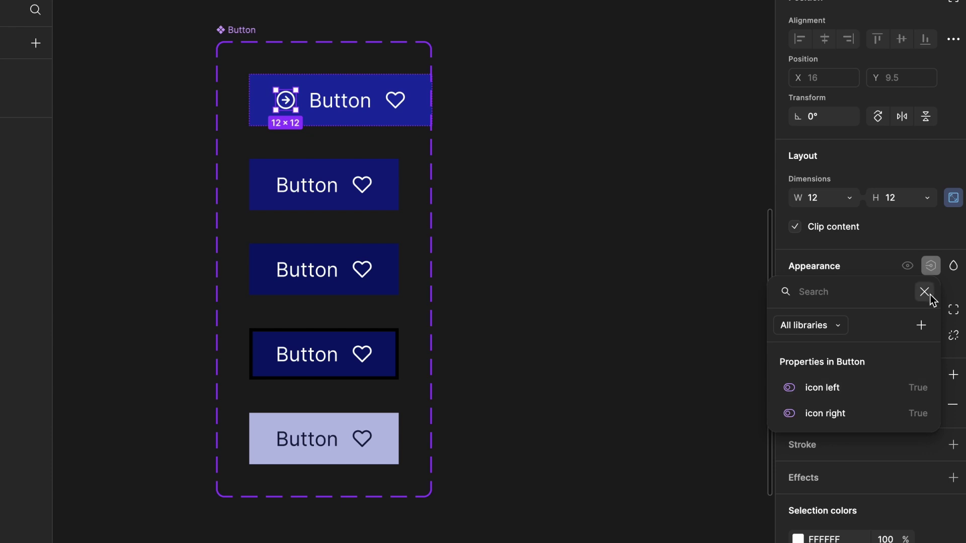
left_click(925, 291)
left_click(603, 291)
scroll(605, 293, "down", 3)
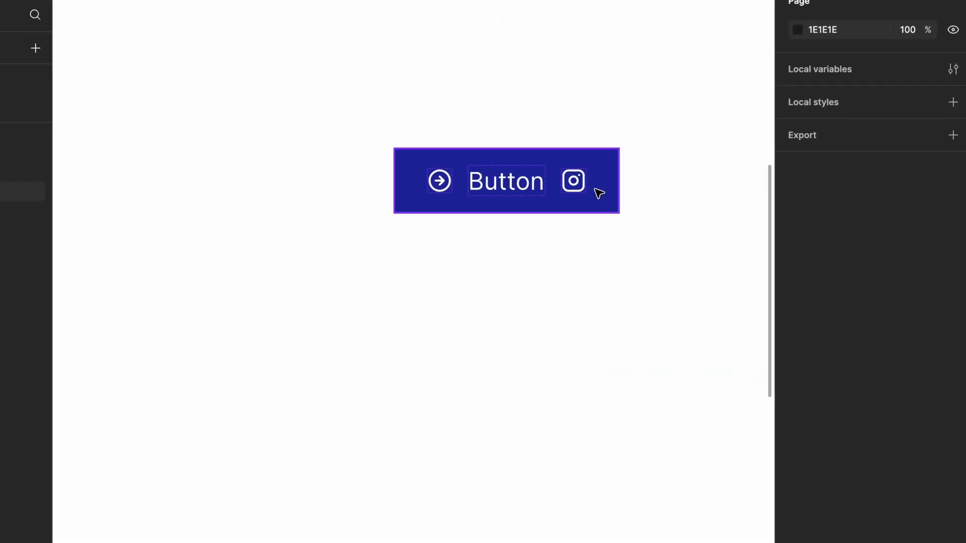
left_click(587, 186)
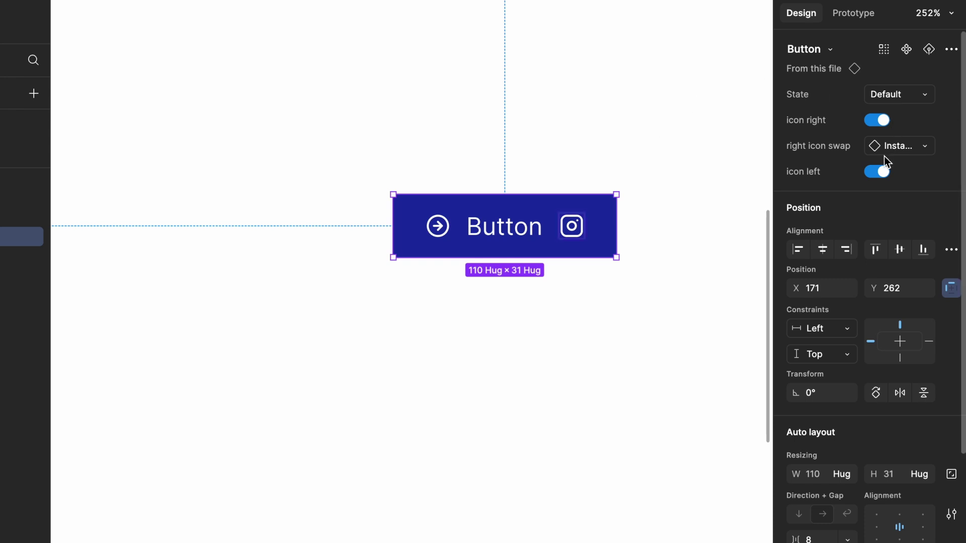
left_click(876, 175)
left_click(876, 174)
left_click(885, 121)
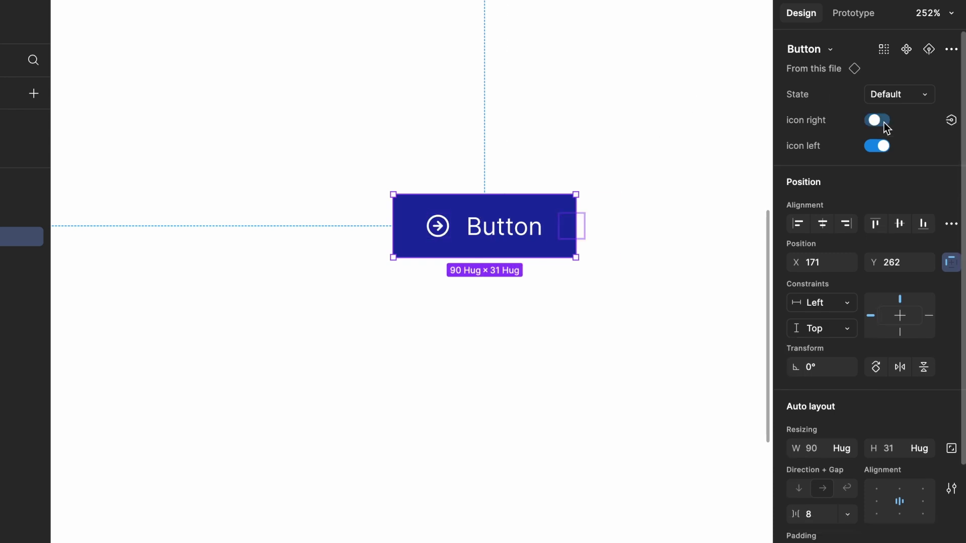
left_click(883, 121)
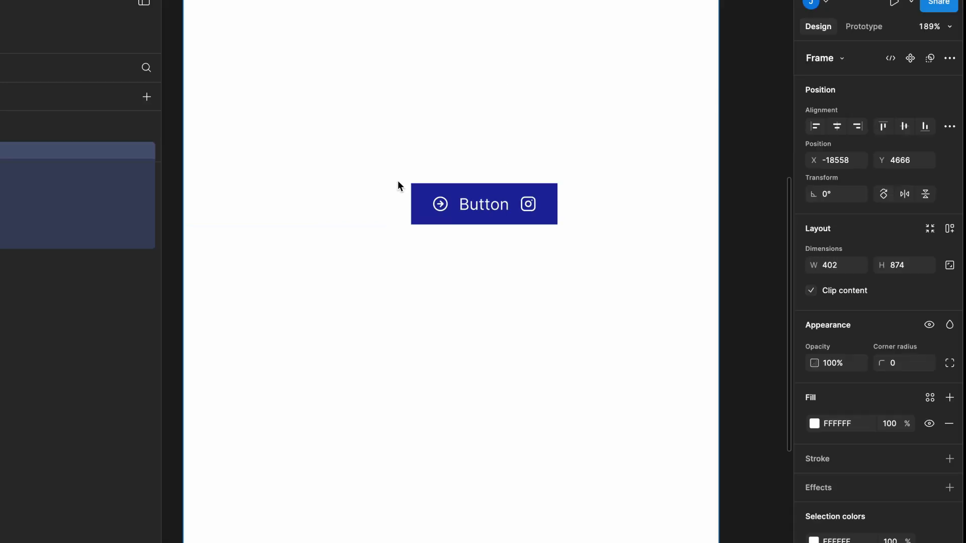
left_click(447, 198)
scroll(447, 196, "right", 1)
scroll(447, 195, "down", 1)
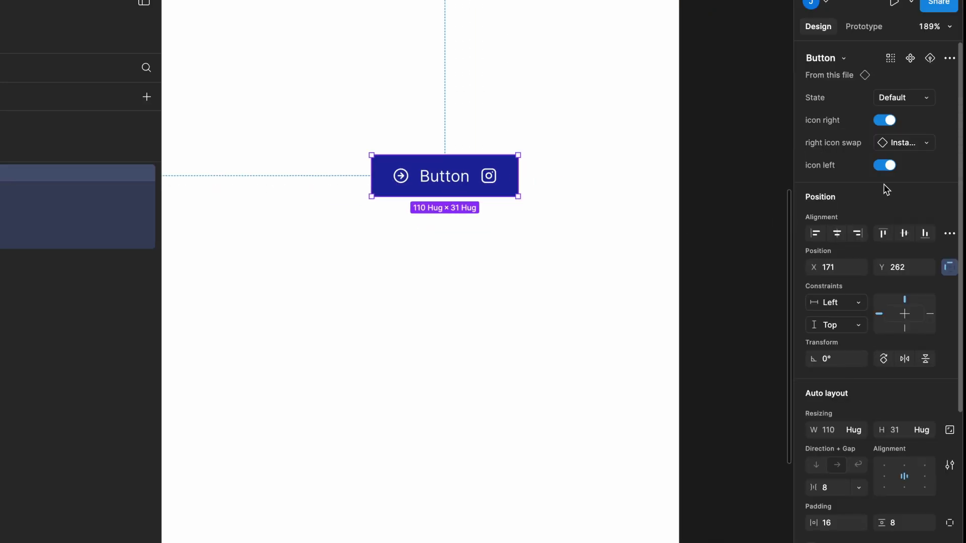
left_click(499, 338)
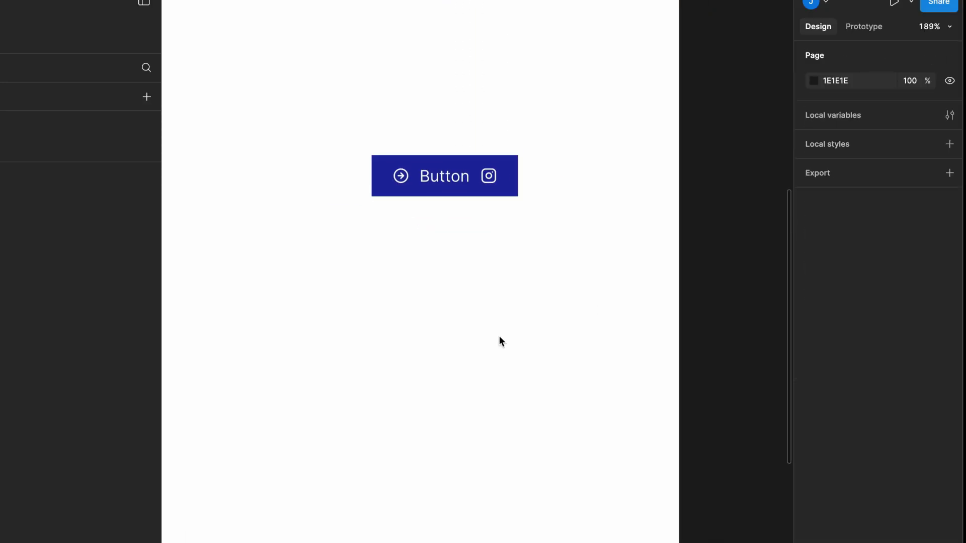
scroll(499, 338, "left", 5)
Create an instance-swap property 'left icon swap' on the first variant's left arrow icon
scroll(500, 338, "down", 1)
scroll(499, 337, "left", 9)
scroll(500, 337, "down", 2)
scroll(499, 337, "up", 1)
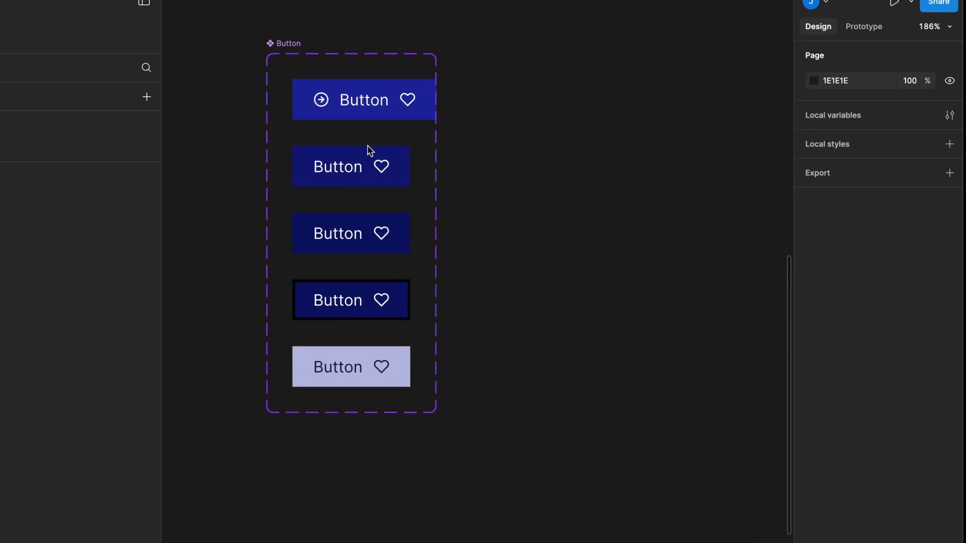
left_click(352, 105, "super")
left_click(328, 102)
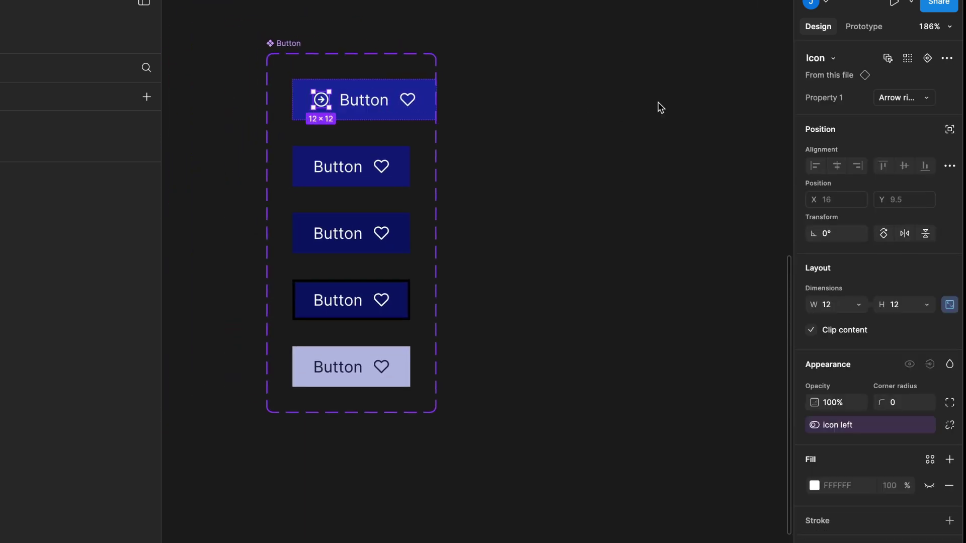
left_click(929, 60)
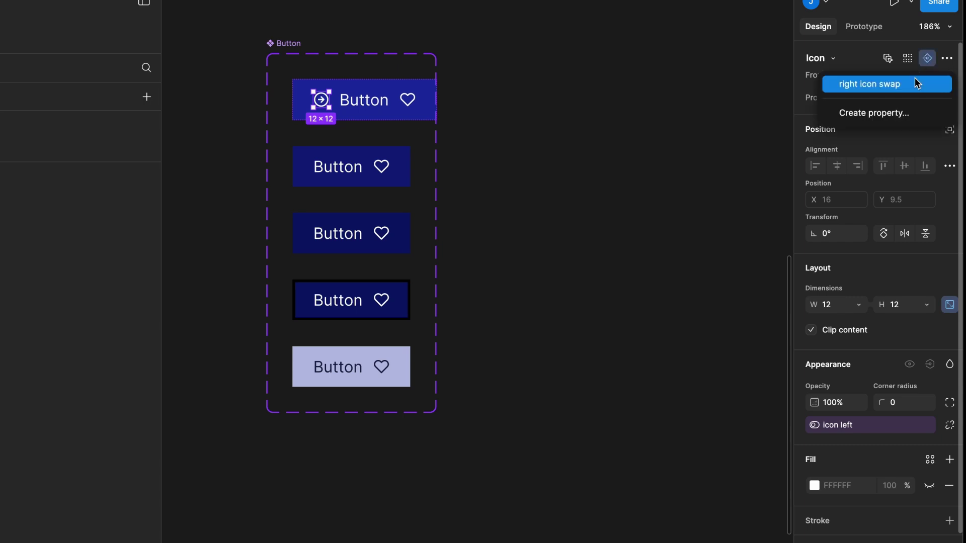
left_click(907, 113)
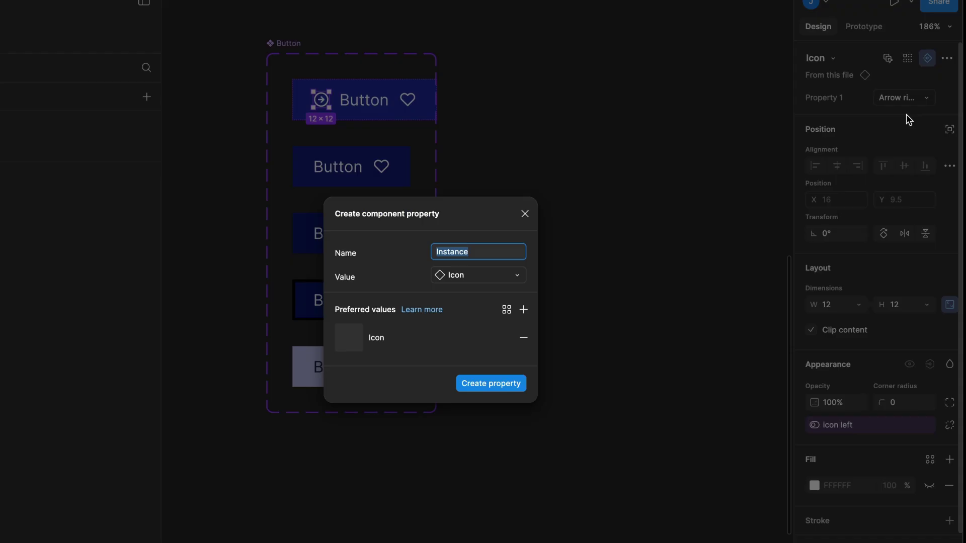
key("BackSpace")
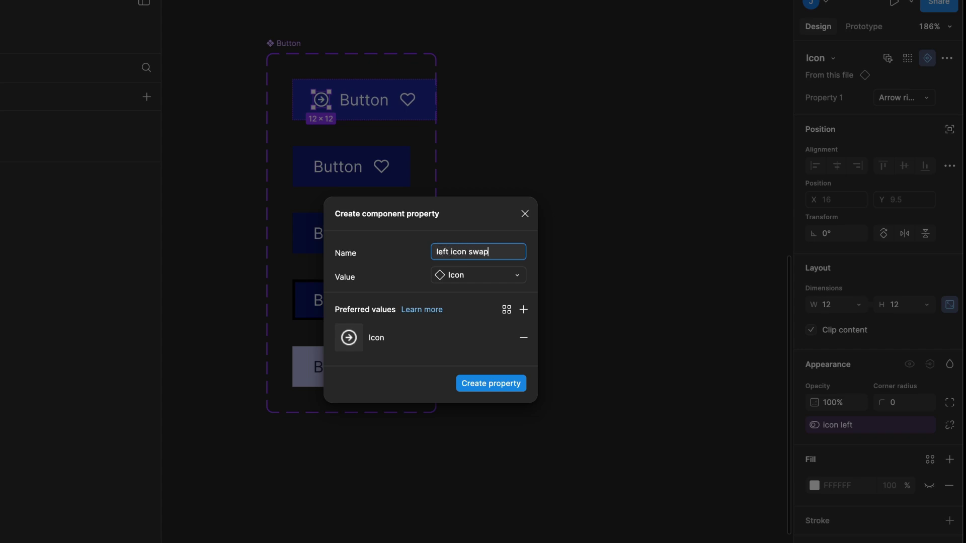
key("Return")
scroll(630, 227, "down", 3)
scroll(630, 227, "right", 10)
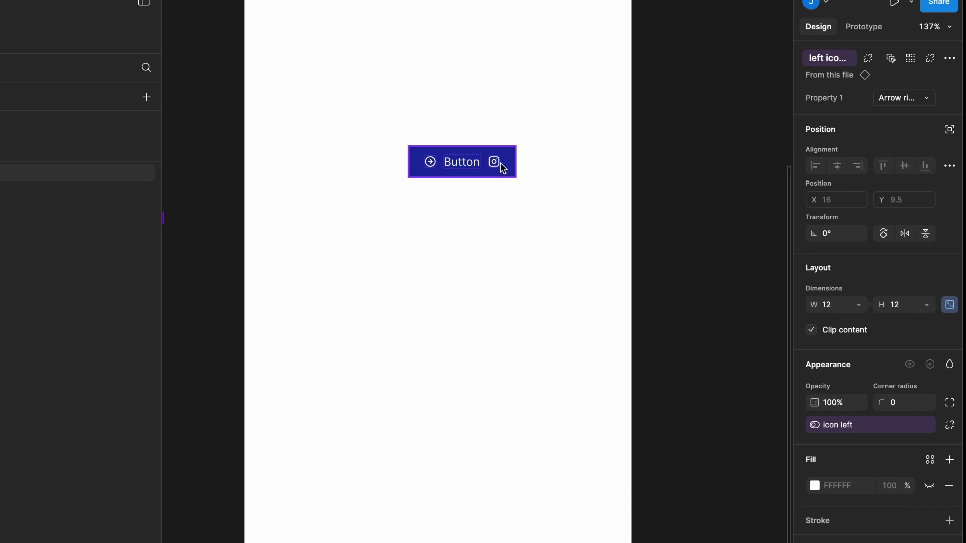
left_click(502, 168)
Swap the instance's left icon to Bar chart from Icons, then to Instagram
left_click(921, 189)
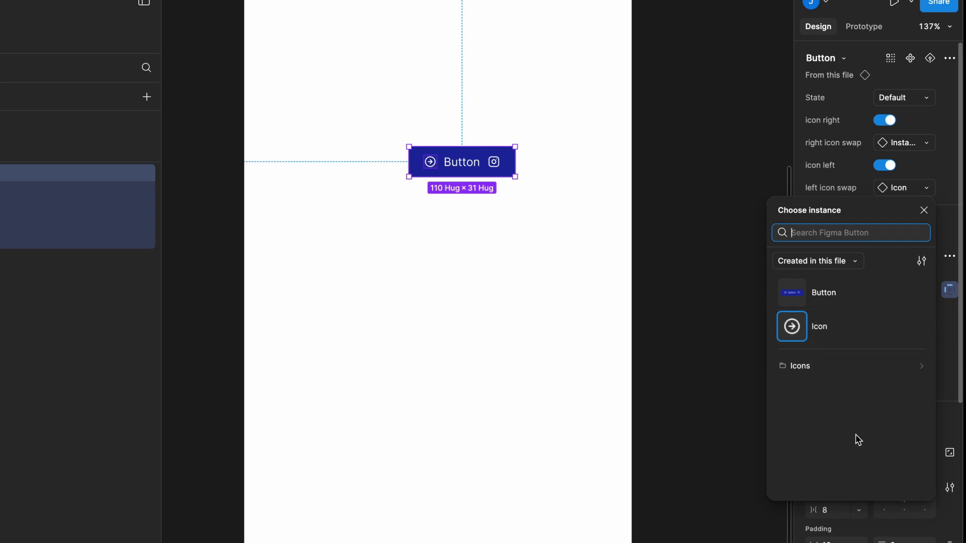
left_click(803, 369)
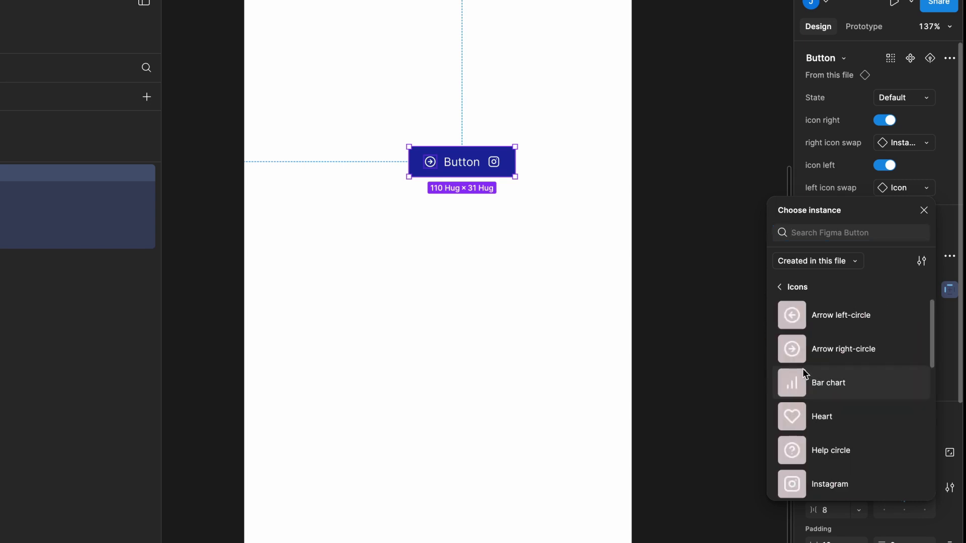
left_click(826, 388)
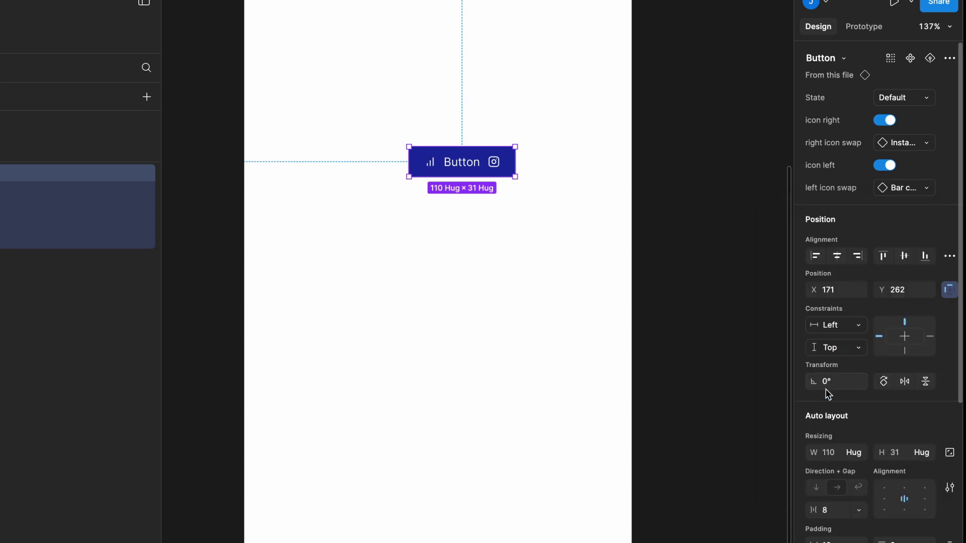
left_click(906, 188)
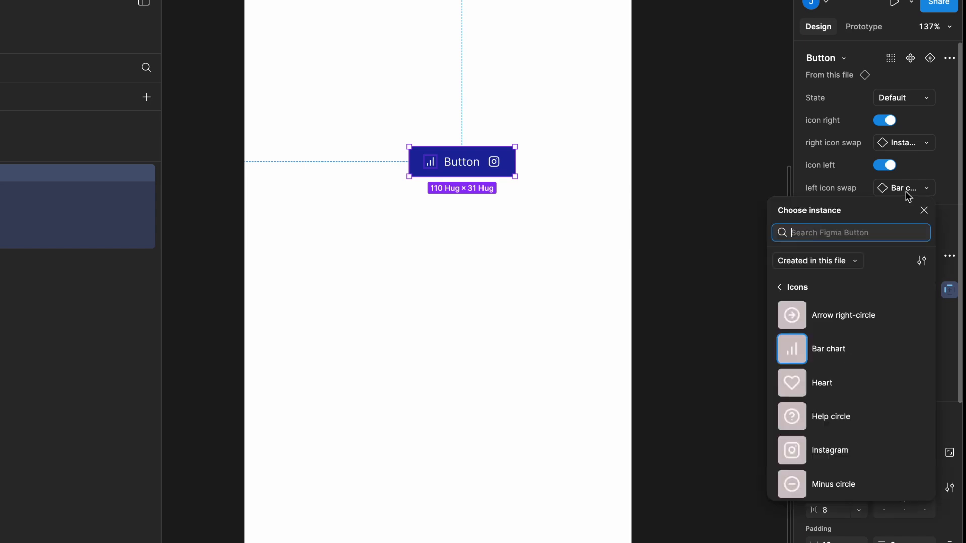
left_click(835, 447)
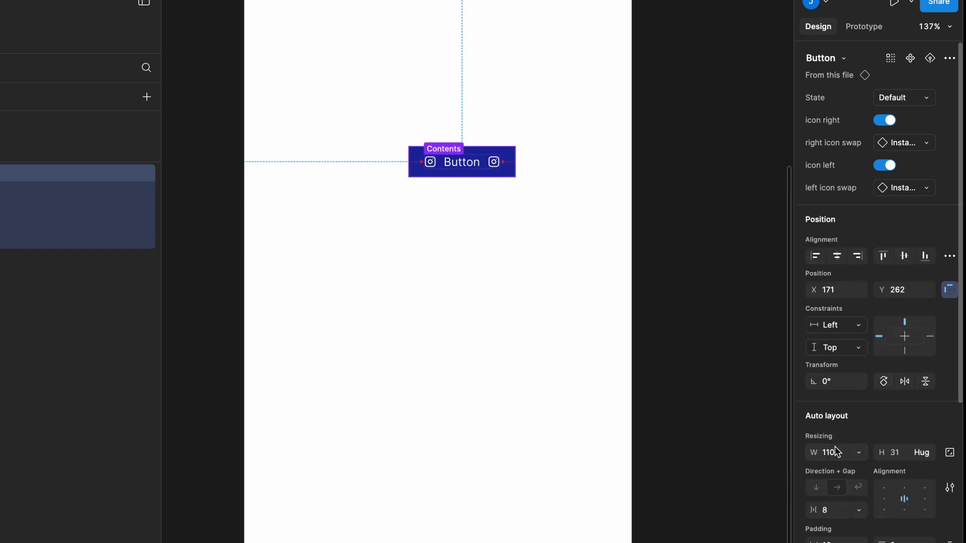
left_click(503, 259)
scroll(492, 240, "up", 4)
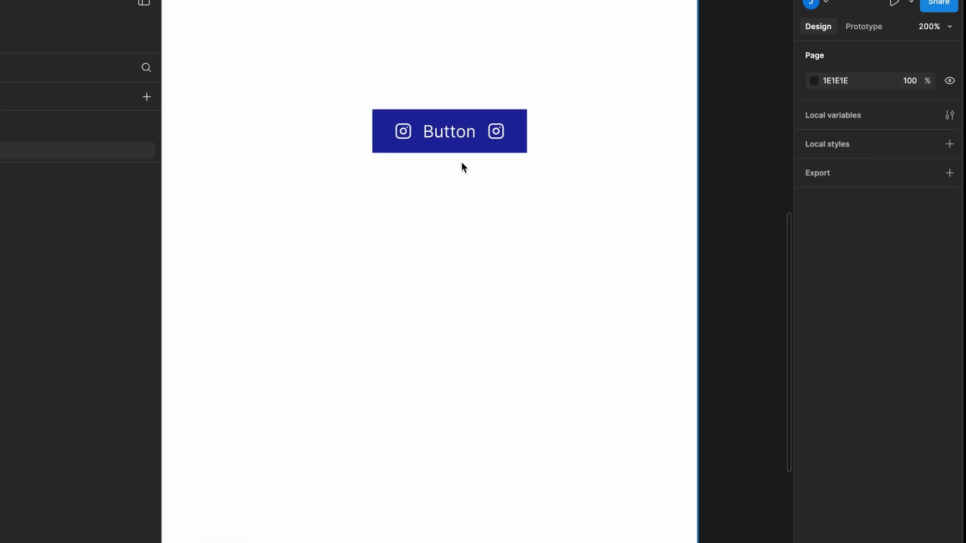
Swap the instance's left Instagram icon to Pie chart, then to Twitter
left_click(455, 145)
left_click(403, 130)
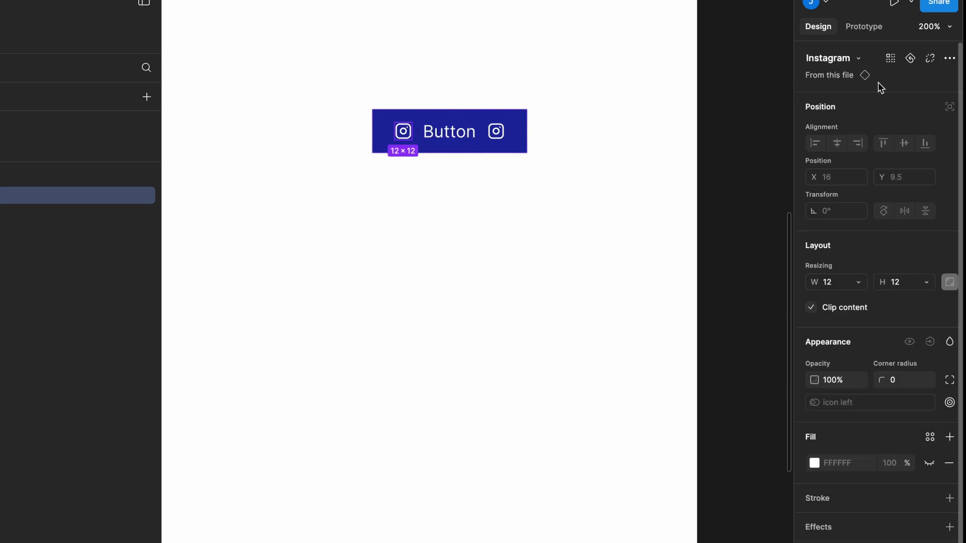
left_click(860, 60)
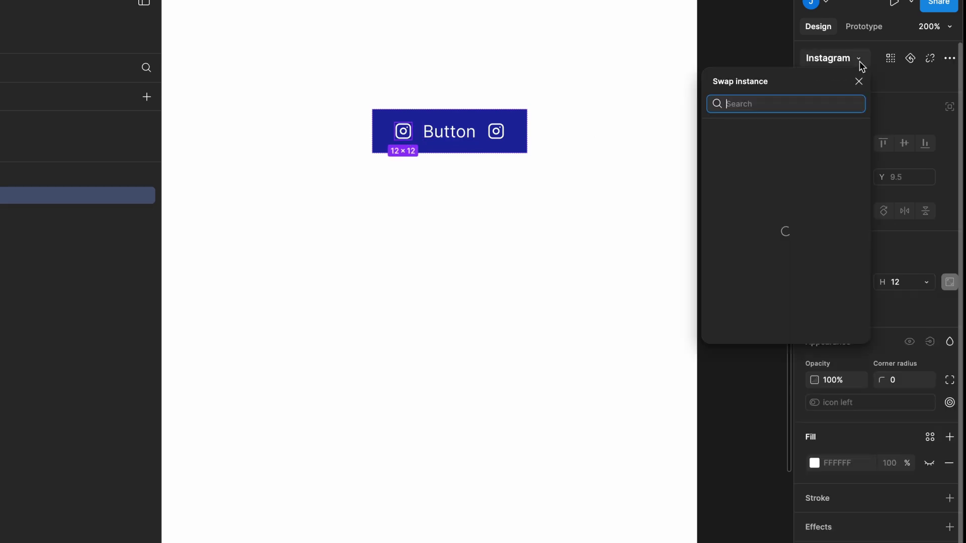
left_click(772, 327)
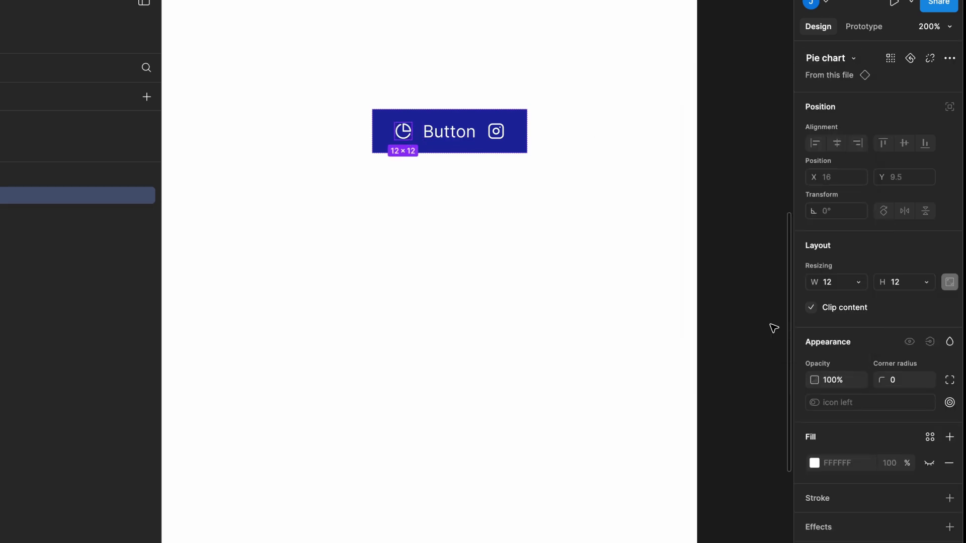
left_click(853, 59)
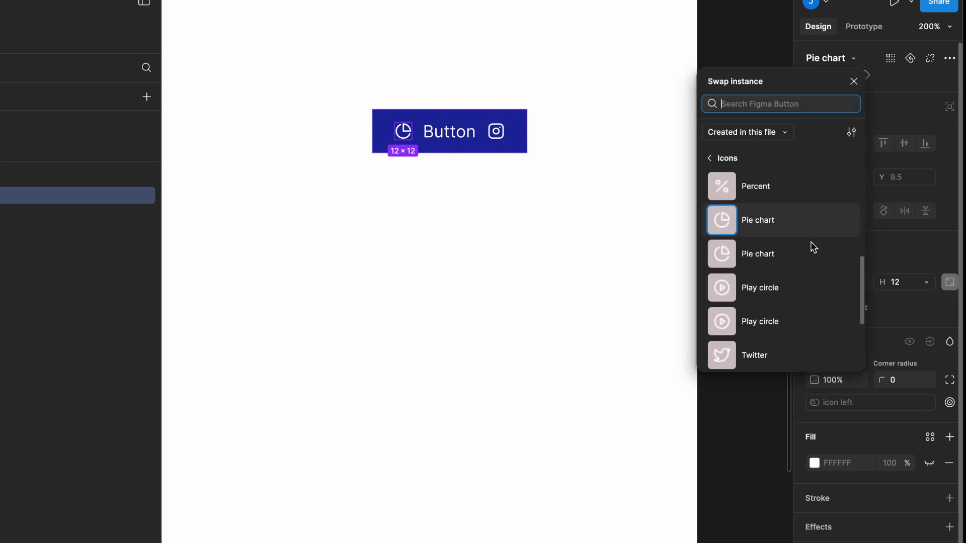
left_click(764, 352)
left_click(628, 257)
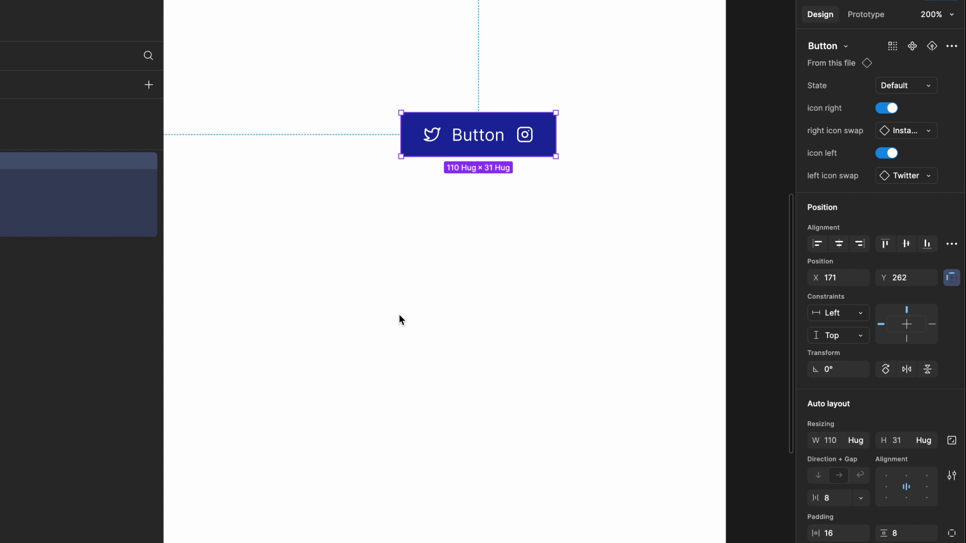
left_click(451, 277)
scroll(451, 278, "left", 15)
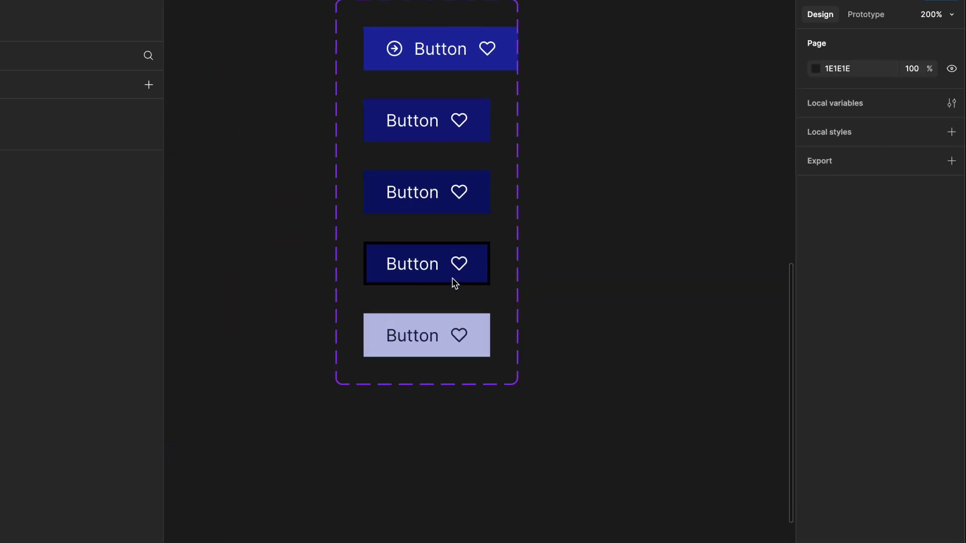
Paste the arrow-right icon before the label in Button variants two through five
left_click(457, 87, "super")
left_click(420, 86, "super")
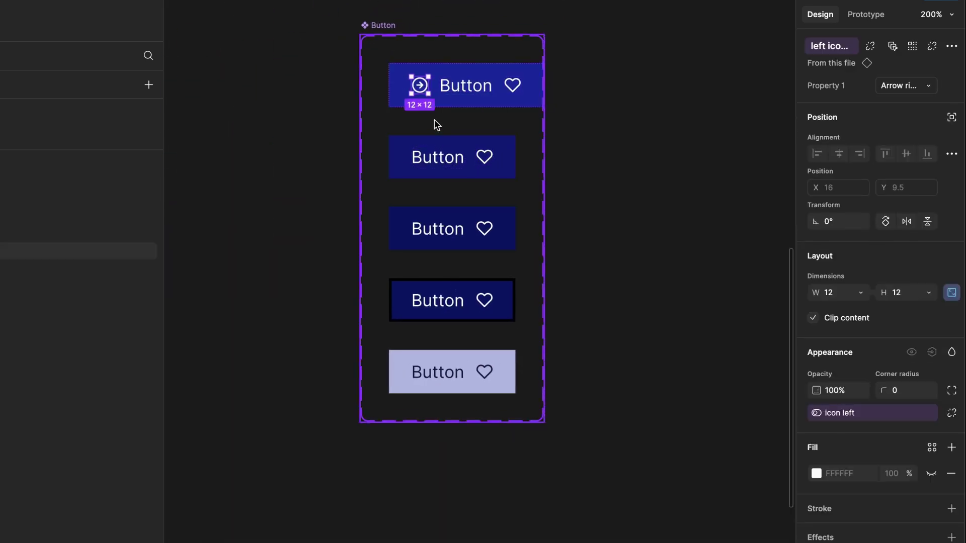
left_click(434, 155, "super")
key("super+v")
key("Left")
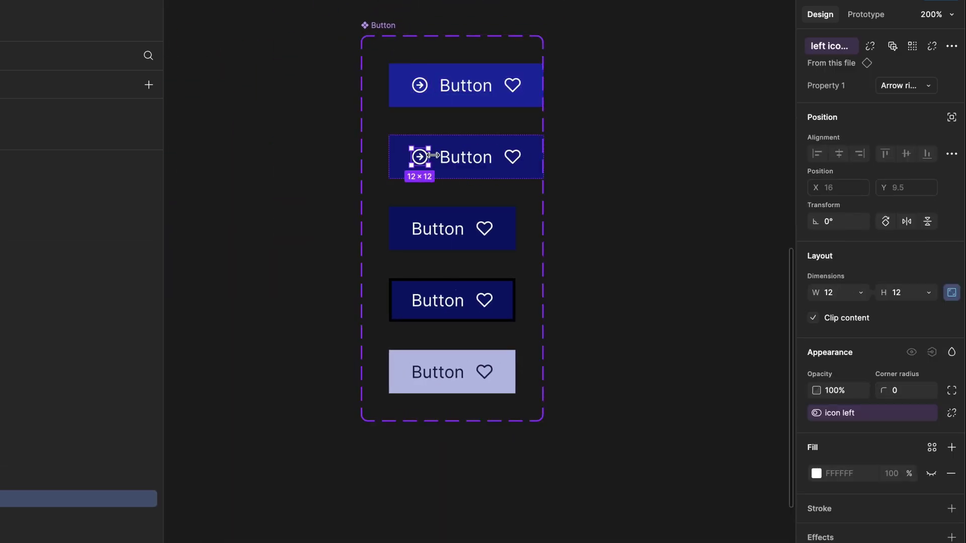
left_click(441, 235, "super")
key("ctrl+v")
key("Left")
left_click(437, 300, "ctrl")
key("ctrl+v")
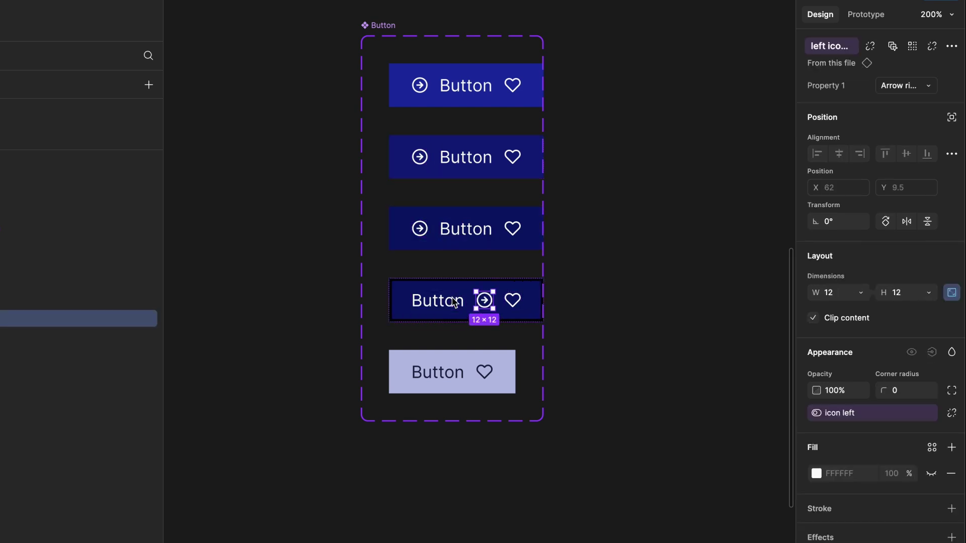
key("Left")
left_click(448, 378, "ctrl")
key("ctrl+v")
key("Left")
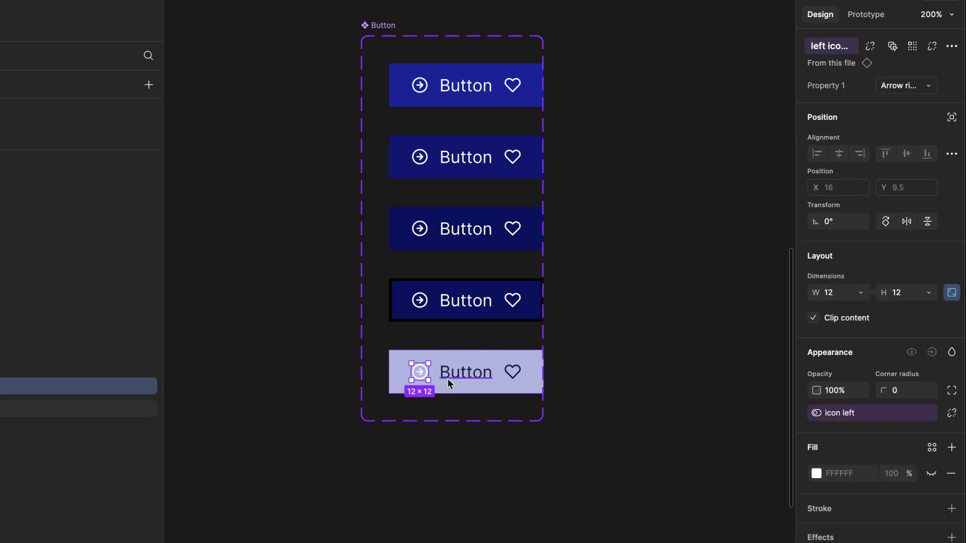
Inspect the disabled variant's left icon instance, then pan back to the phone-frame test button
left_click(480, 367, "ctrl")
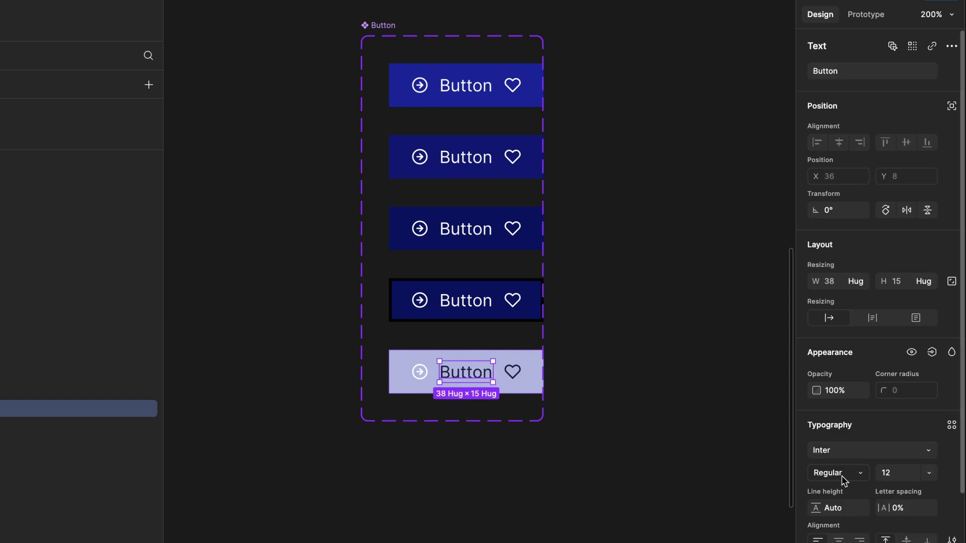
scroll(855, 463, "down", 2)
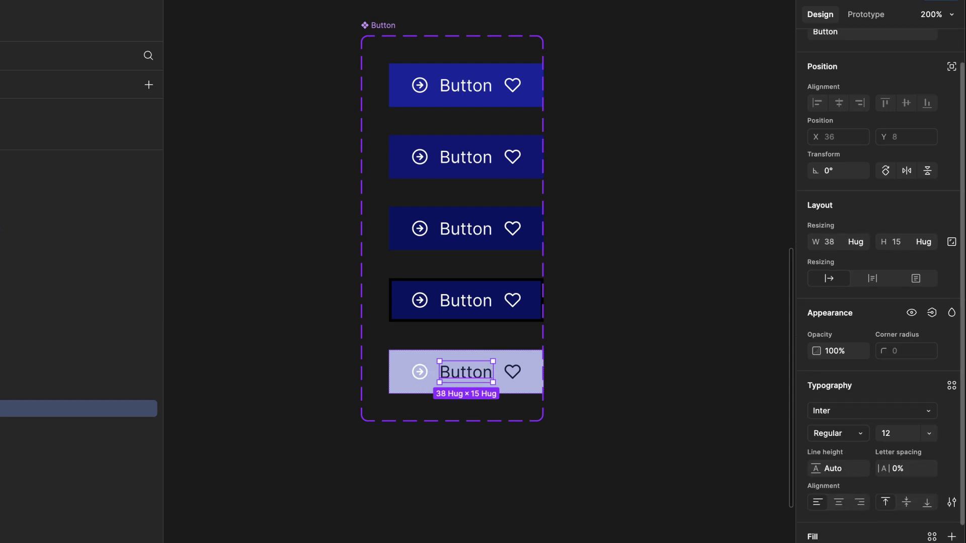
left_click(424, 372, "ctrl")
left_click(58, 395)
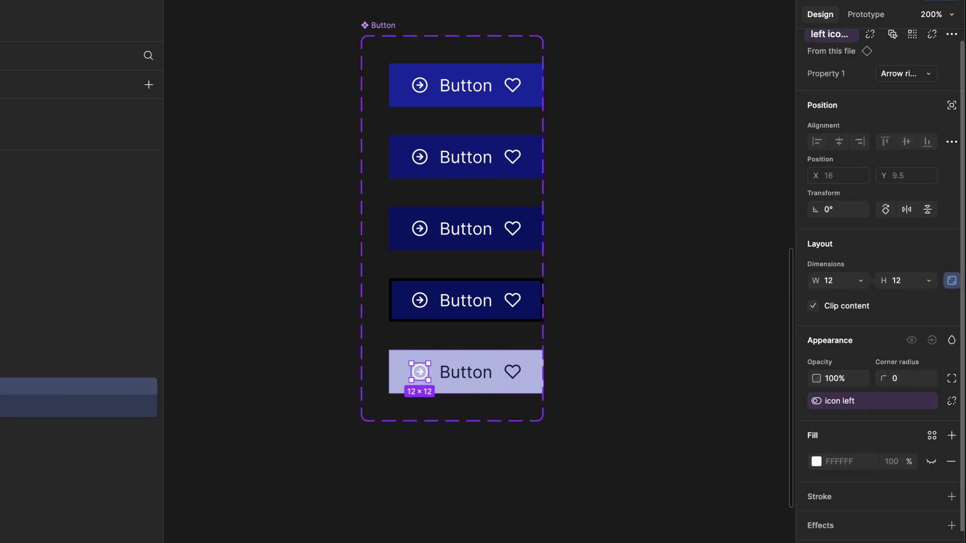
scroll(855, 477, "down", 2)
left_click(856, 536)
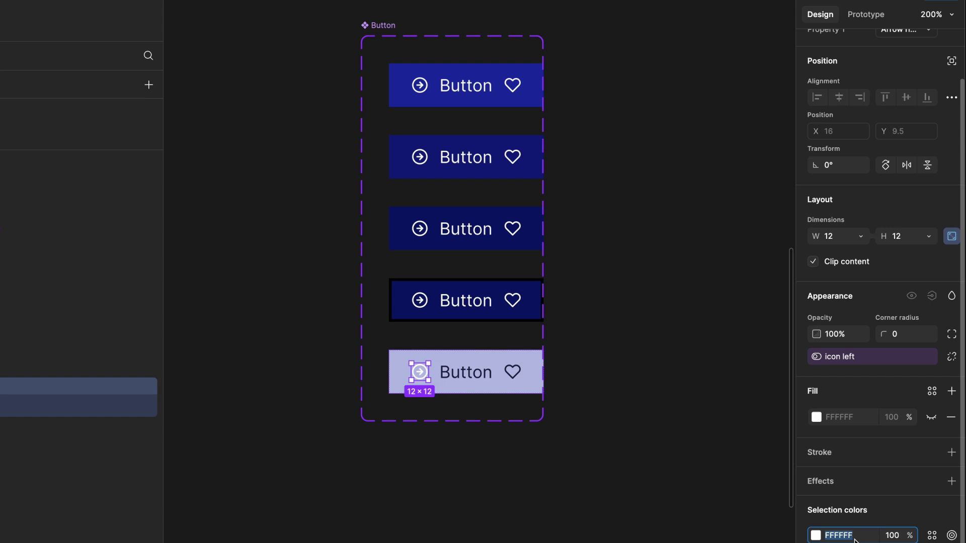
left_click(624, 420)
scroll(621, 418, "down", 1)
scroll(582, 329, "down", 2)
scroll(581, 329, "right", 12)
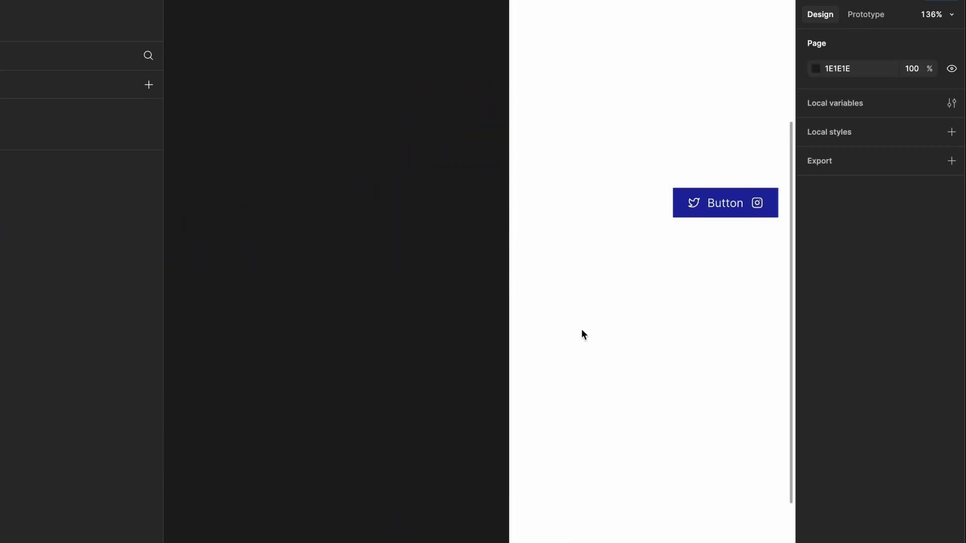
Preview the test button in hover, active and focus states, then return it to Default
scroll(626, 134, "up", 4)
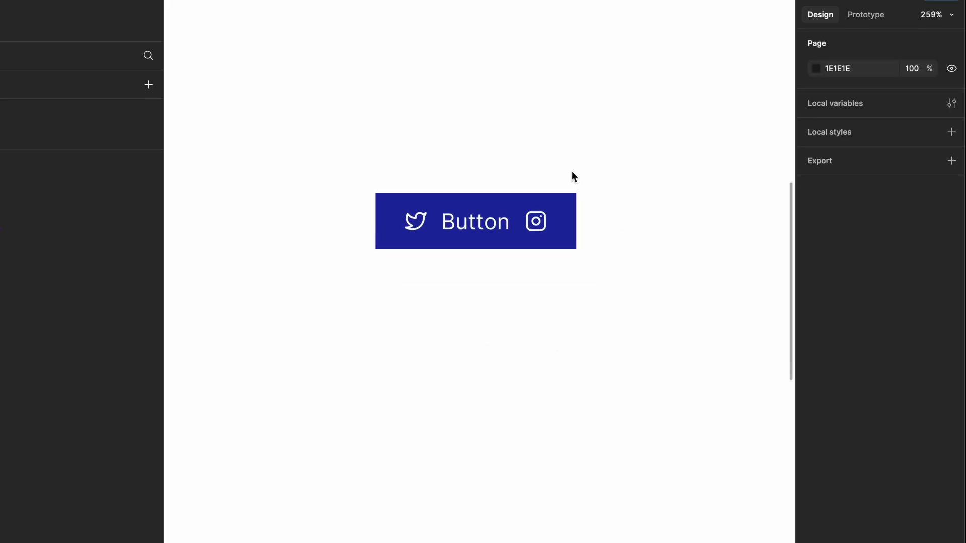
left_click(567, 202)
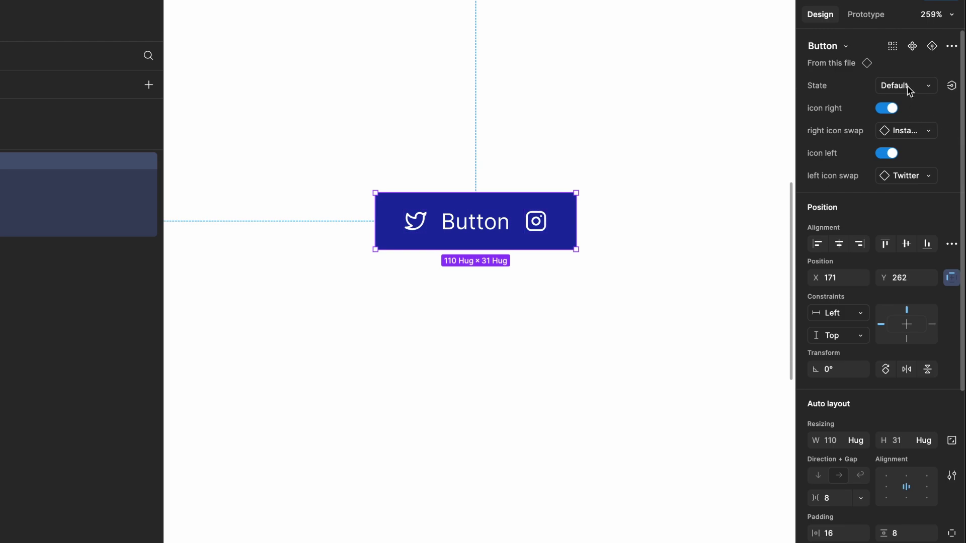
left_click(910, 90)
left_click(888, 102)
left_click(900, 88)
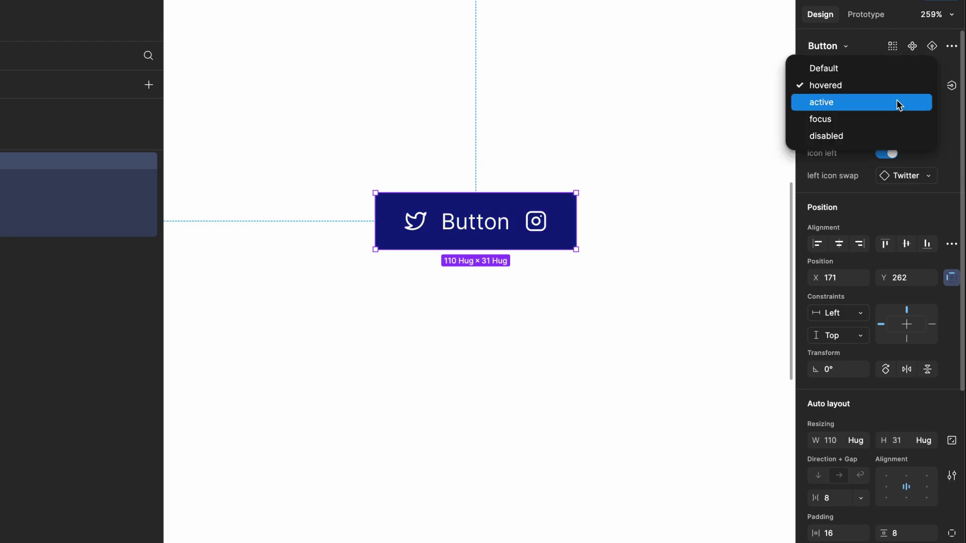
left_click(899, 104)
left_click(901, 87)
left_click(898, 106)
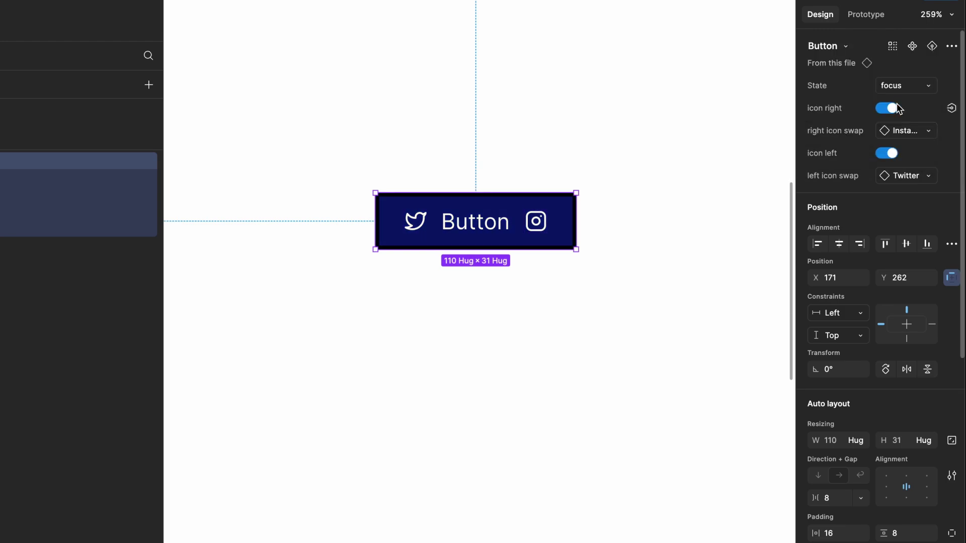
left_click(905, 95)
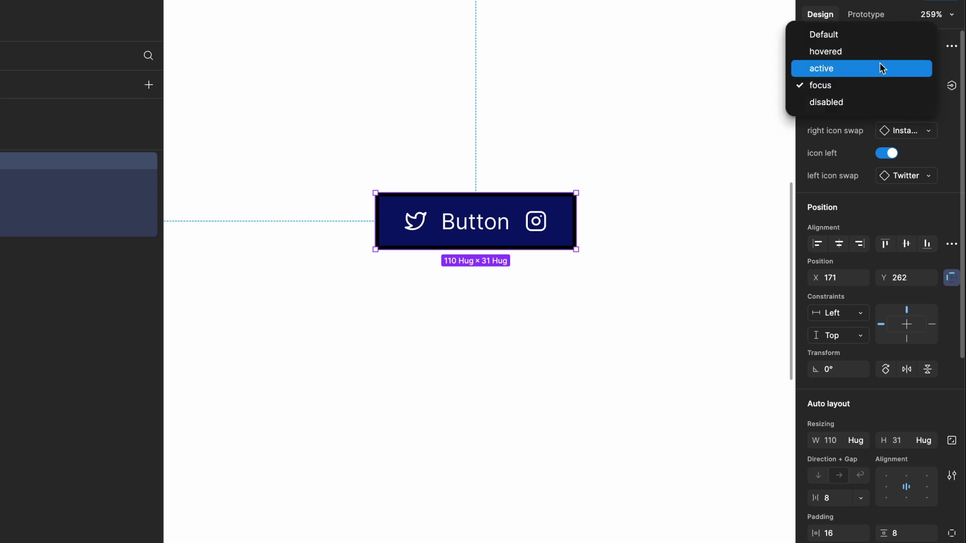
left_click(866, 35)
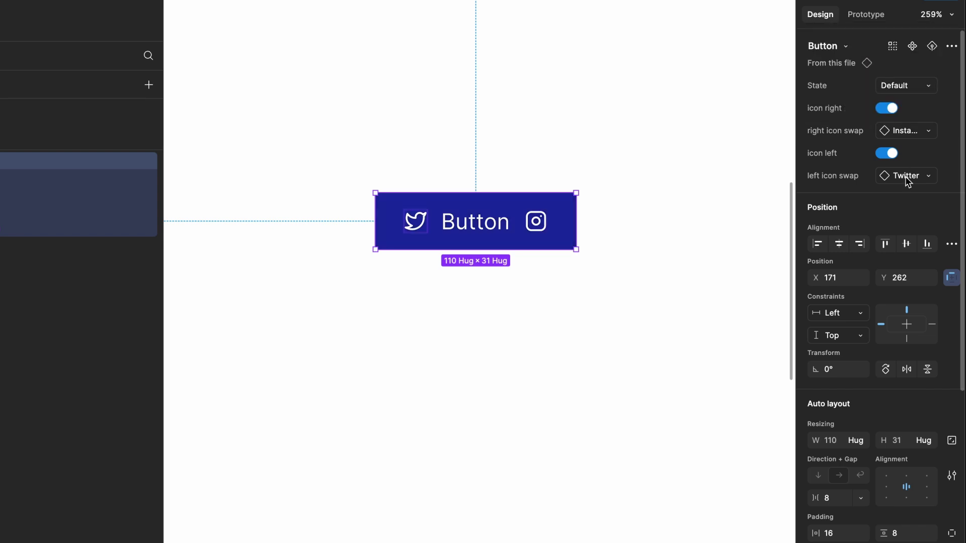
Hide the Instagram right and Twitter left icons, then show both again
left_click(892, 115)
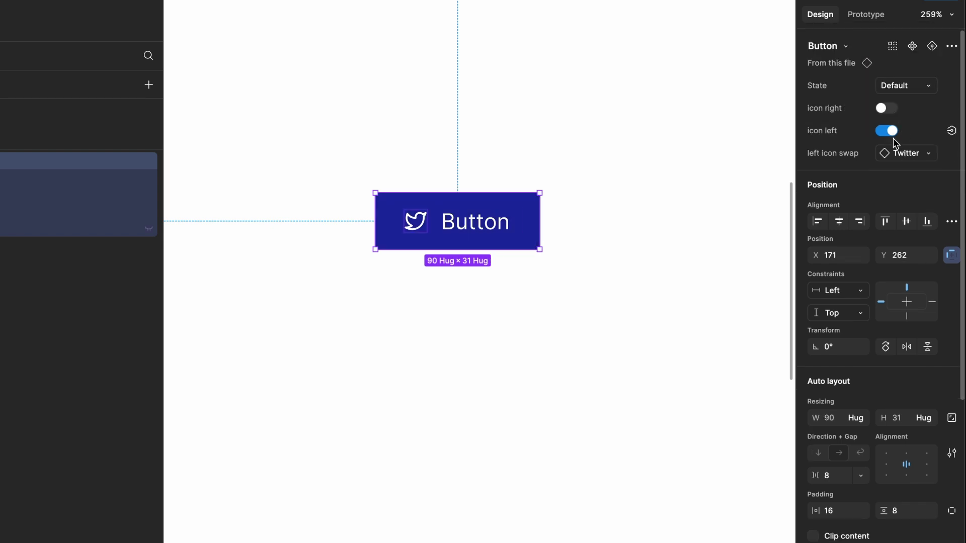
left_click(888, 132)
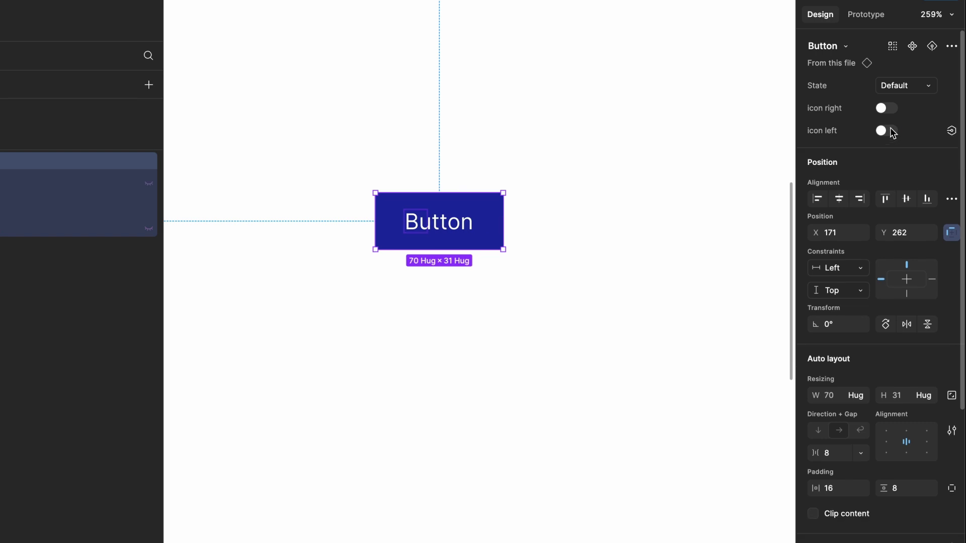
left_click(889, 131)
left_click(890, 108)
Set the instance's State to disabled and toggle its left and right icons there
left_click(904, 85)
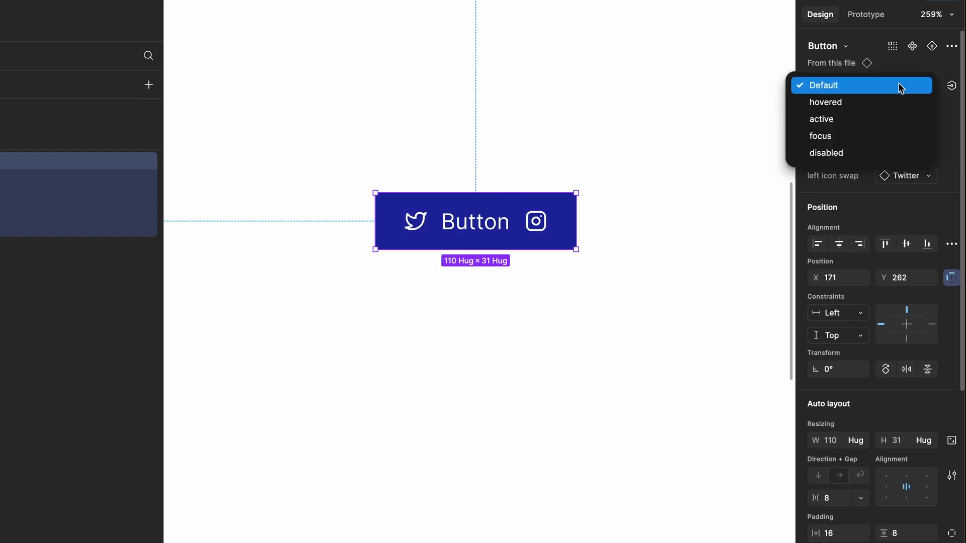
left_click(851, 153)
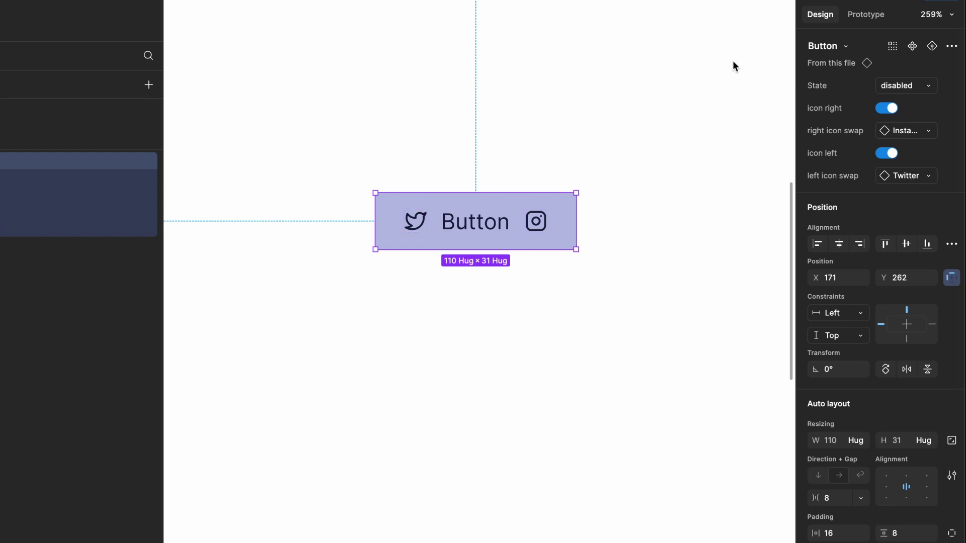
left_click(887, 153)
left_click(888, 108)
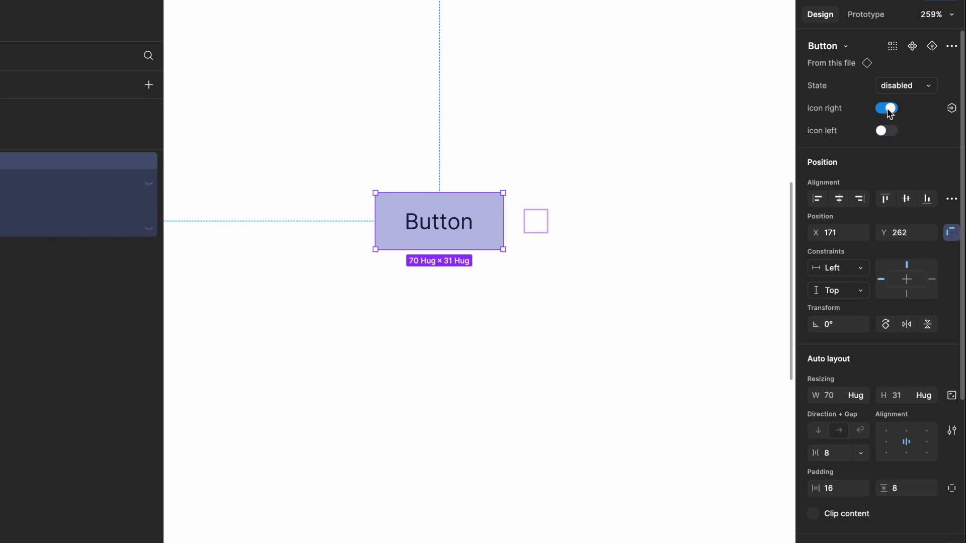
left_click(887, 153)
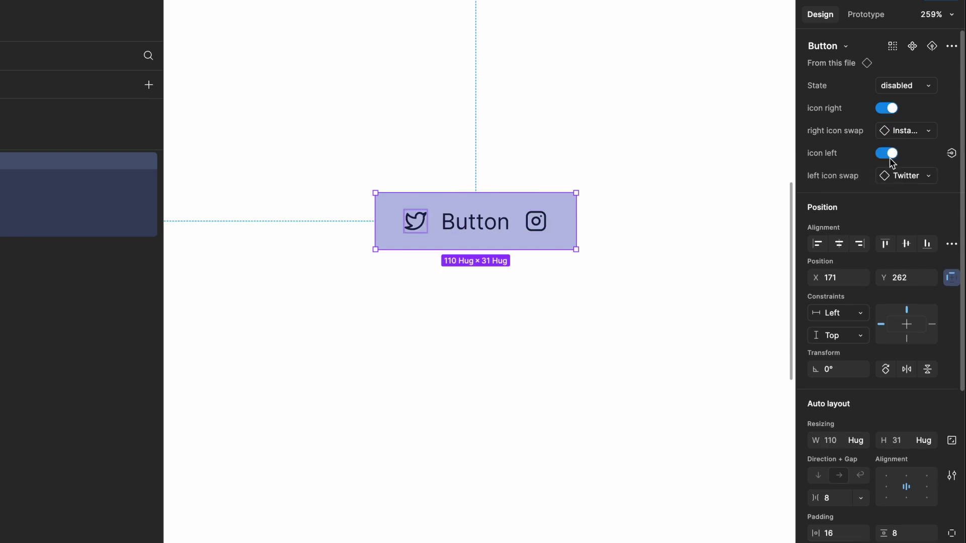
left_click(729, 160)
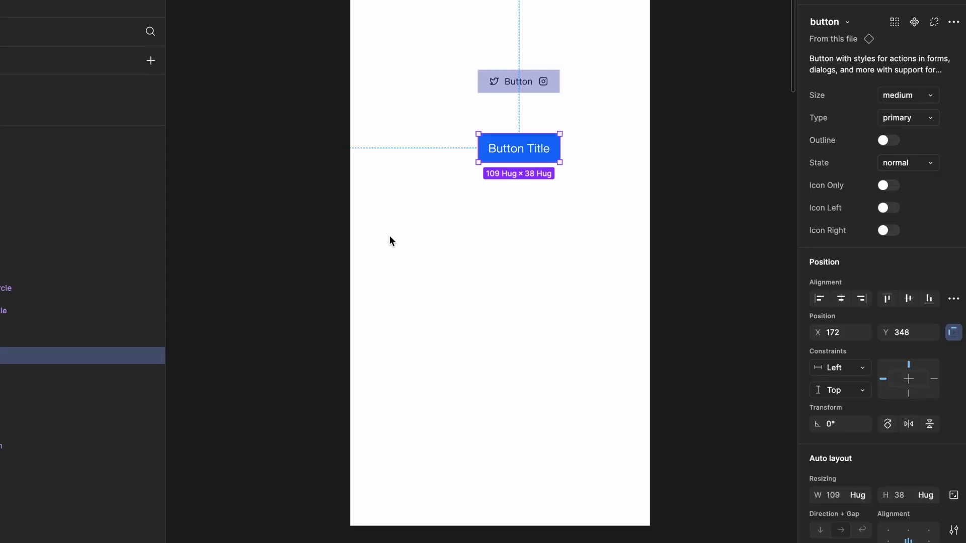
Select the Button Title instance, turn on its left and right icons, and make it large
left_click(389, 235)
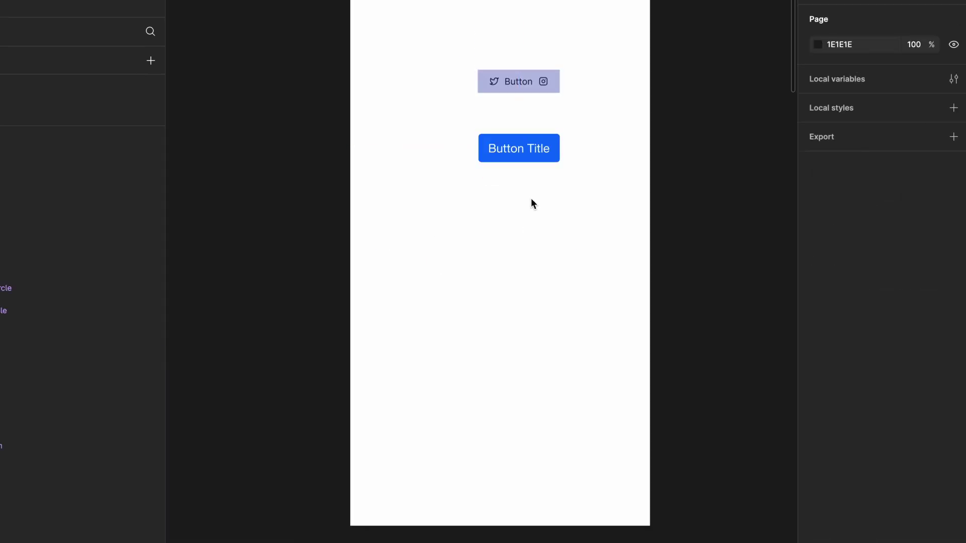
left_click(544, 159)
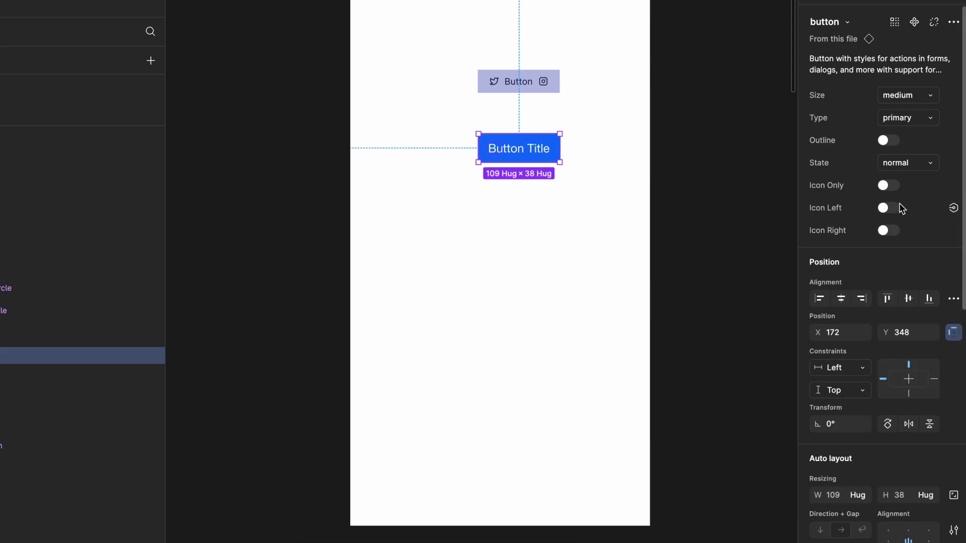
left_click(897, 209)
left_click(892, 231)
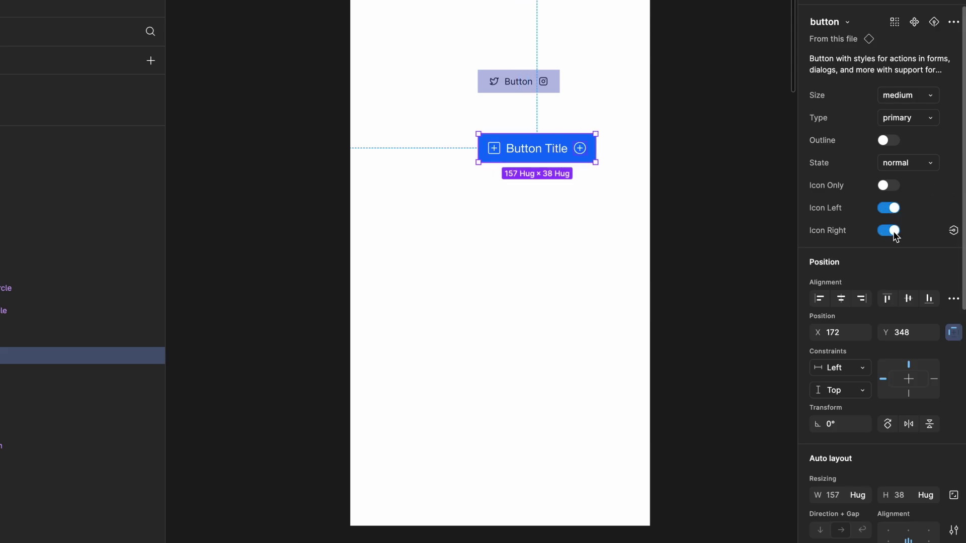
left_click(908, 94)
left_click(902, 112)
left_click(901, 95)
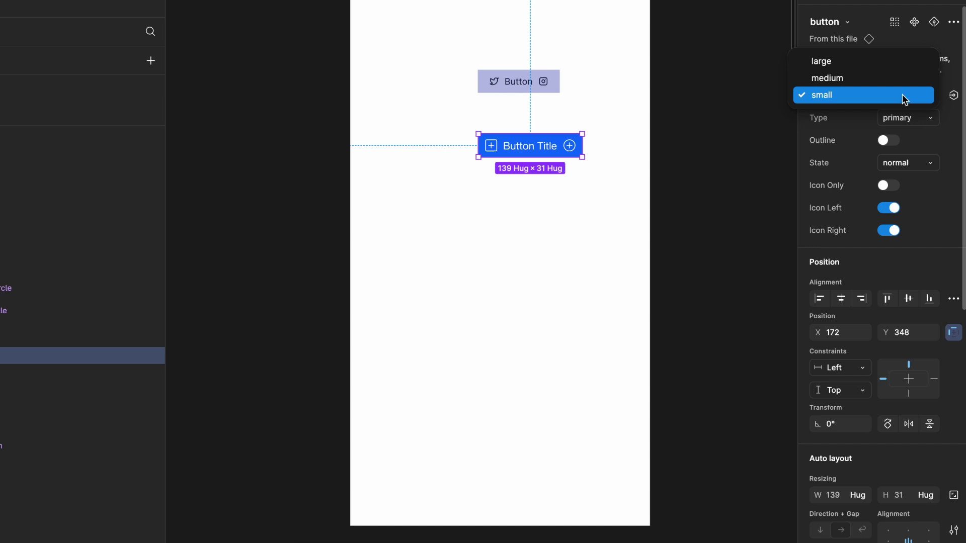
left_click(884, 62)
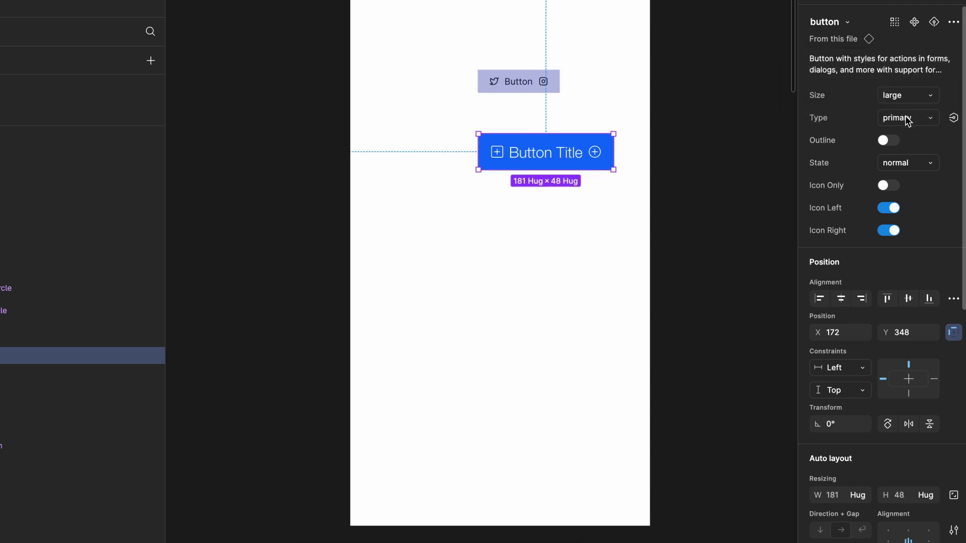
Try the secondary and danger types and the hover state, then return the state to normal
left_click(908, 119)
left_click(886, 136)
left_click(901, 116)
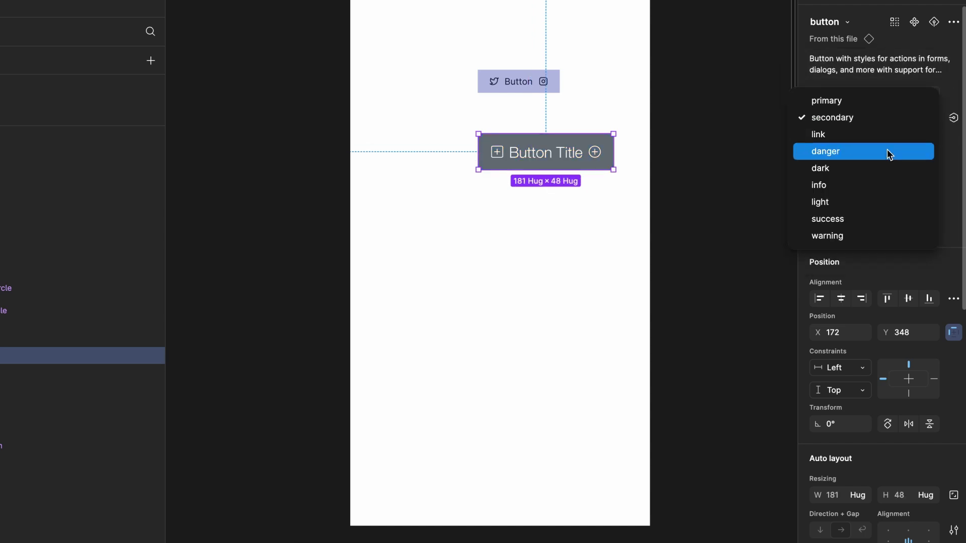
left_click(886, 149)
left_click(895, 162)
left_click(886, 180)
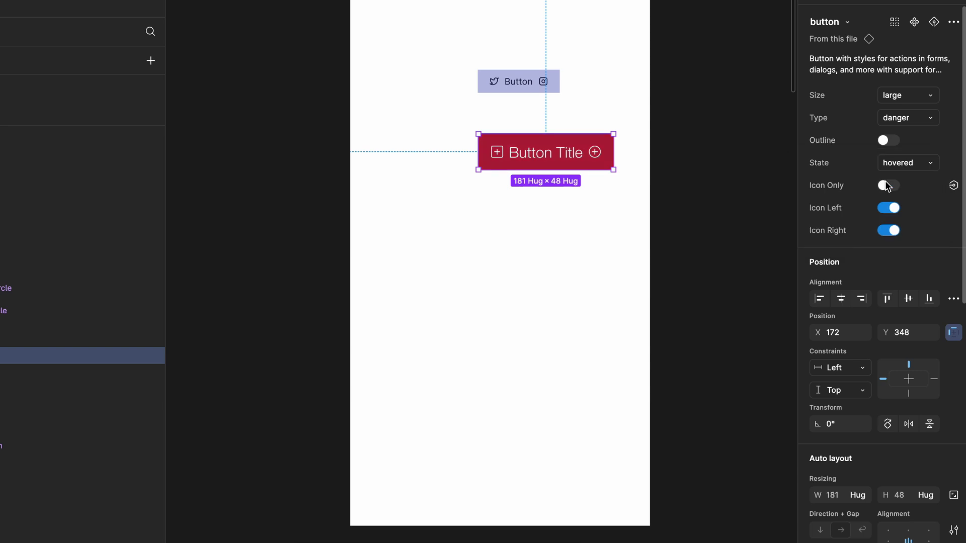
left_click(903, 162)
left_click(895, 151)
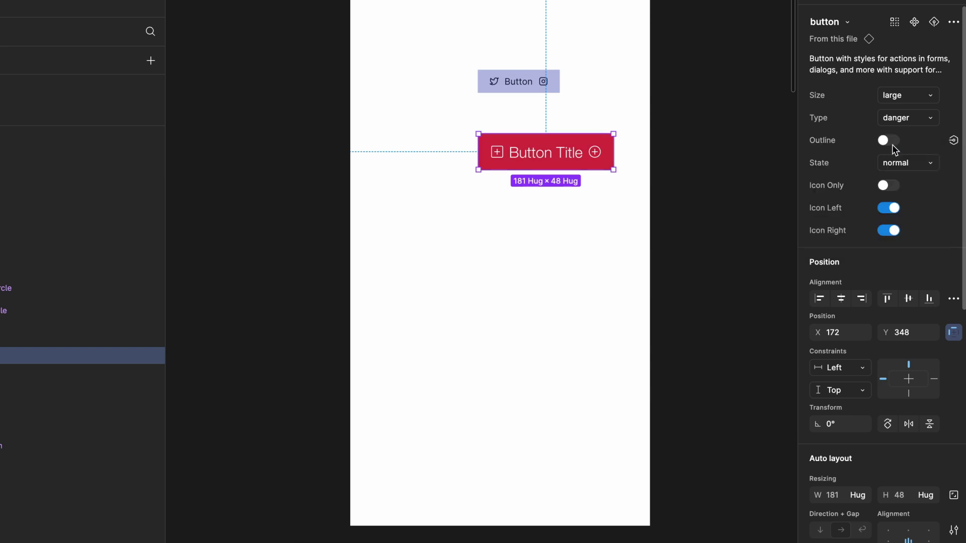
Toggle Outline and Icon Only on and back off, then set the type to success
left_click(892, 143)
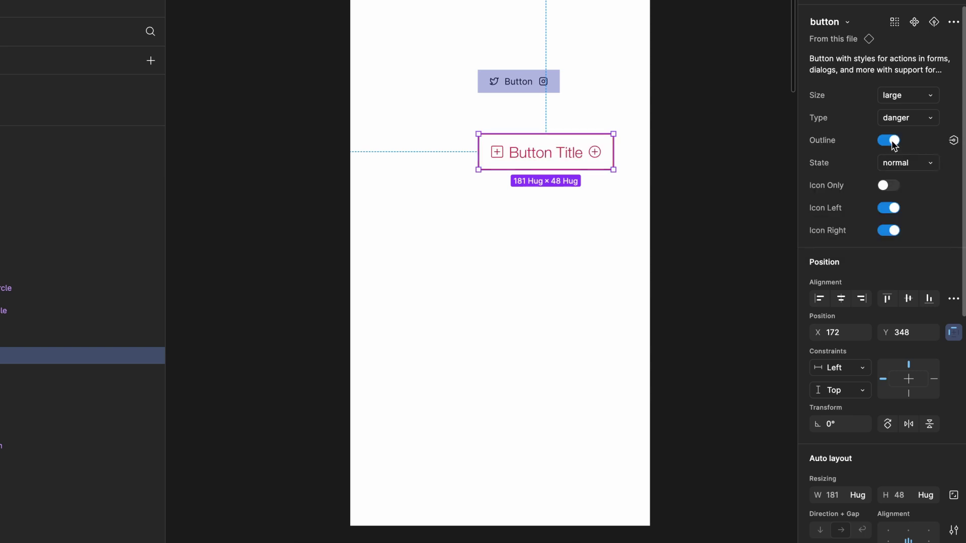
left_click(892, 142)
left_click(891, 185)
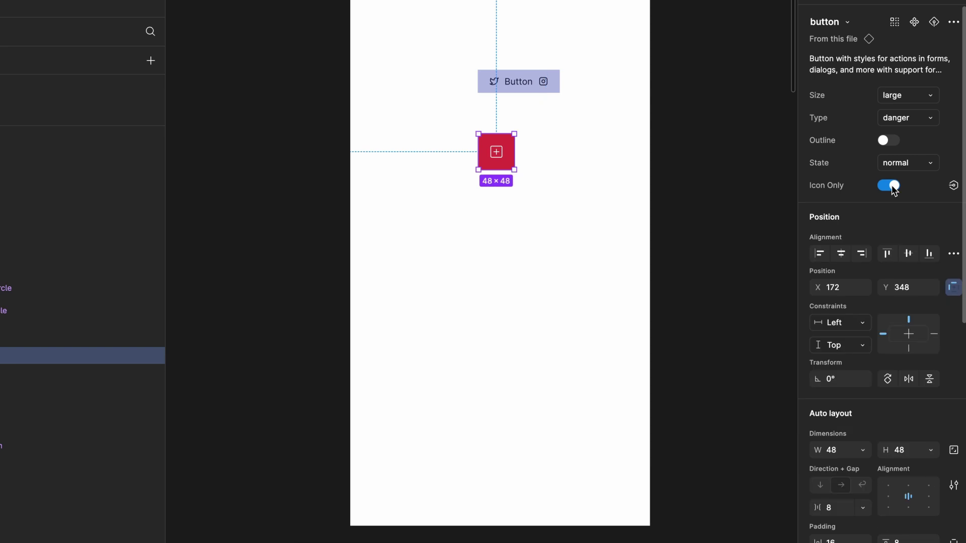
left_click(892, 186)
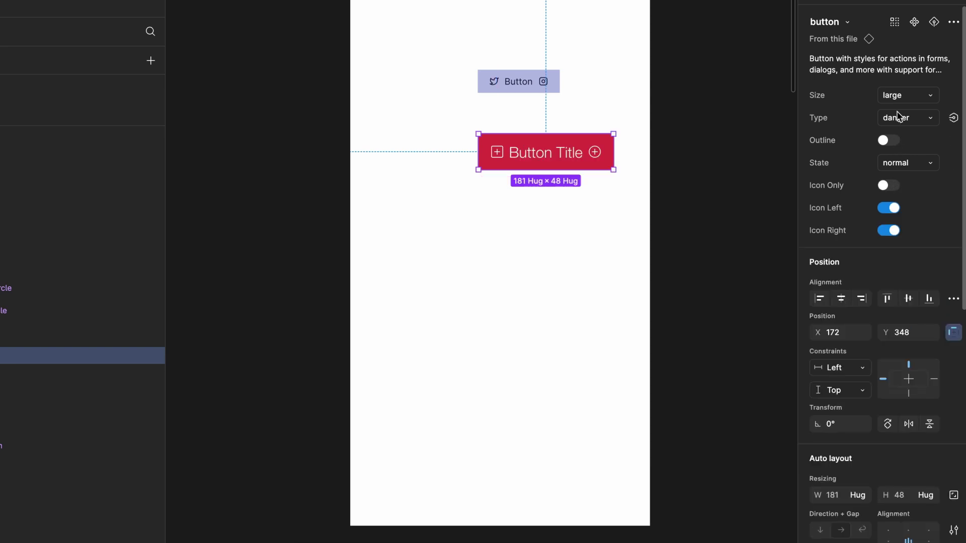
left_click(895, 119)
left_click(877, 185)
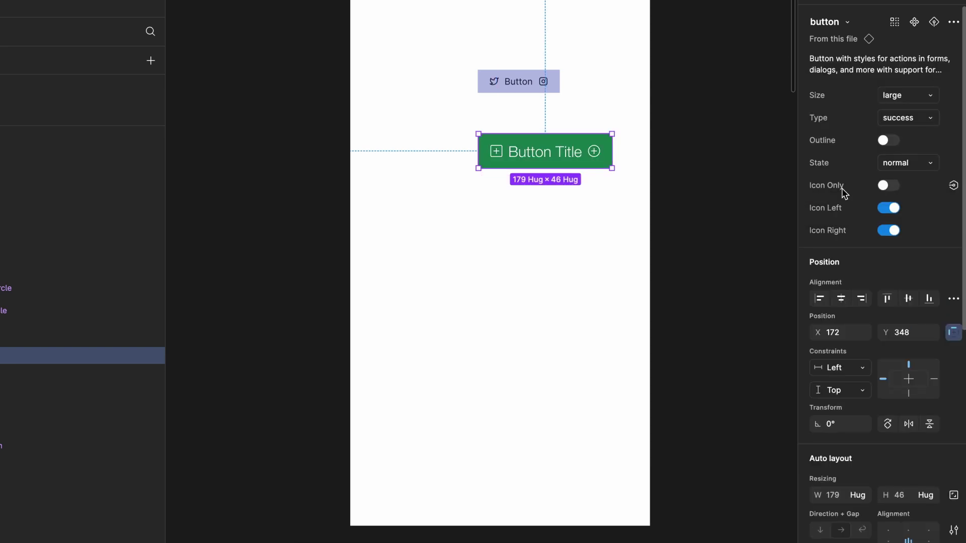
left_click(622, 225)
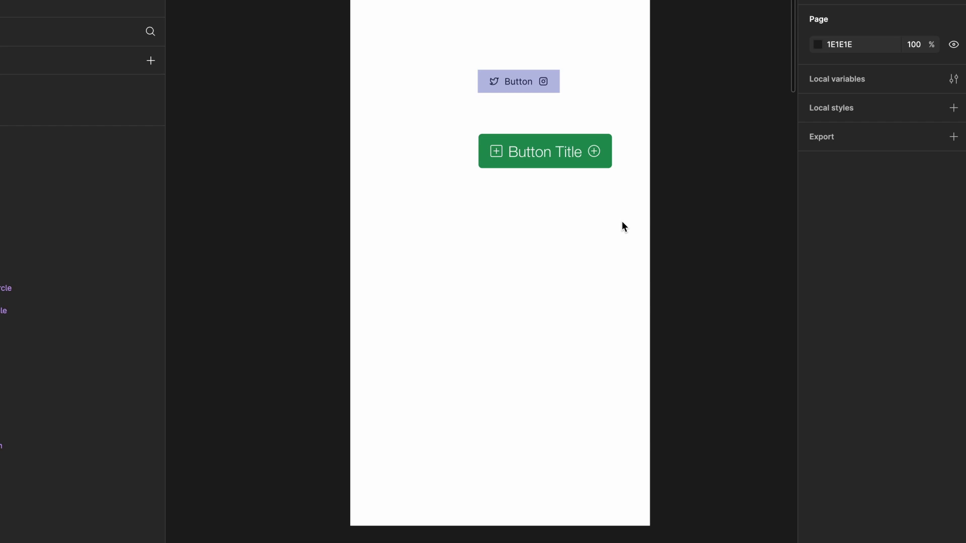